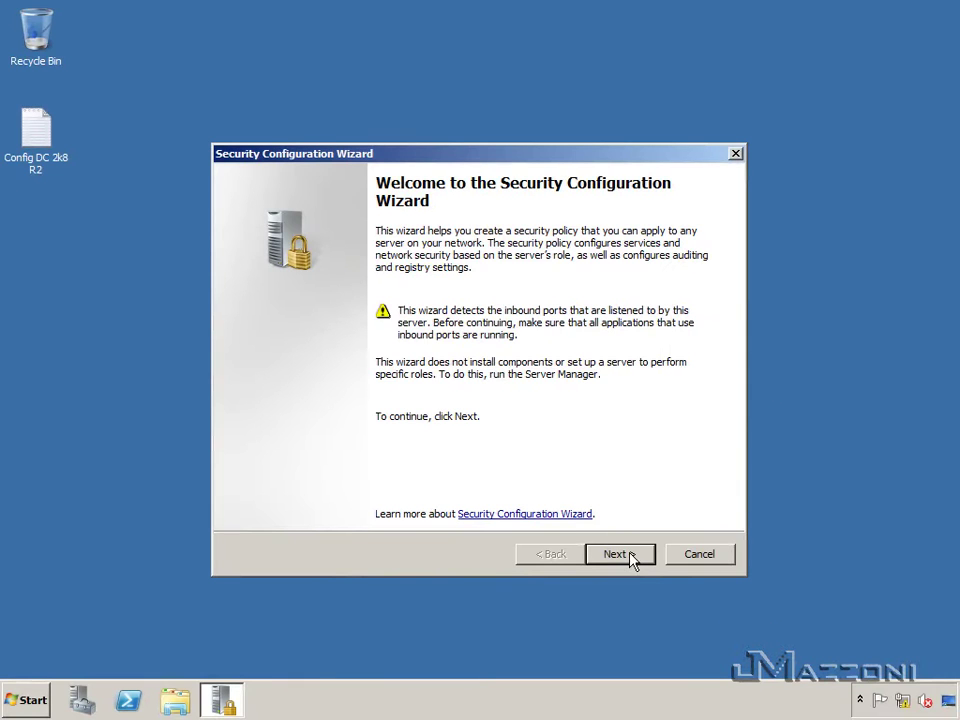
Step: Start creating a new security policy with server SRVDC03 as its baseline
{"action": "left_click", "coordinate": [631, 556]}
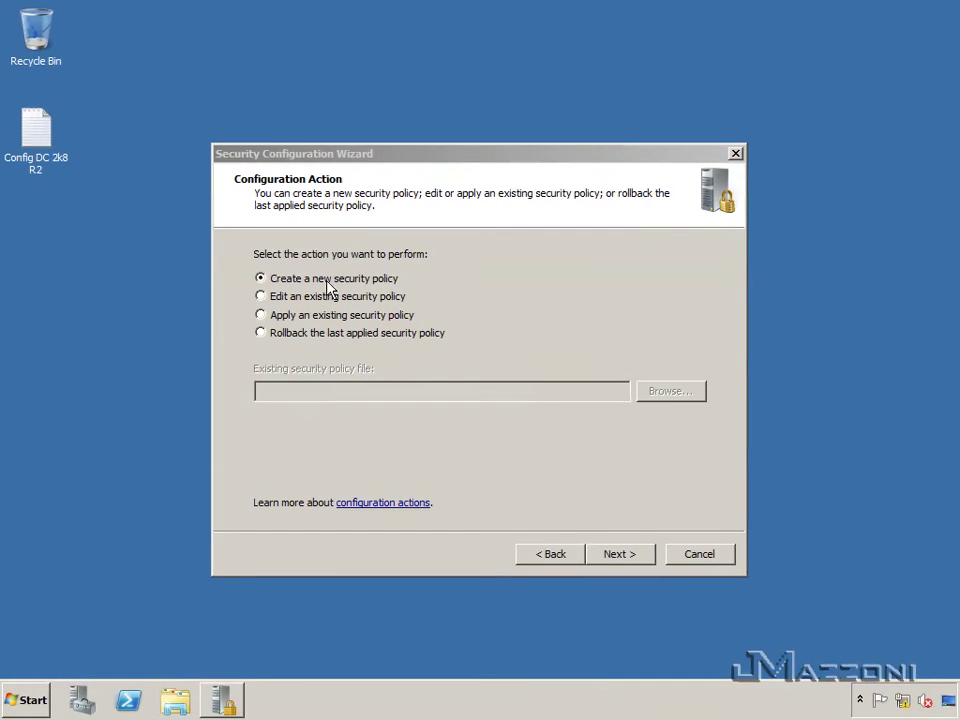
{"action": "left_click", "coordinate": [328, 287]}
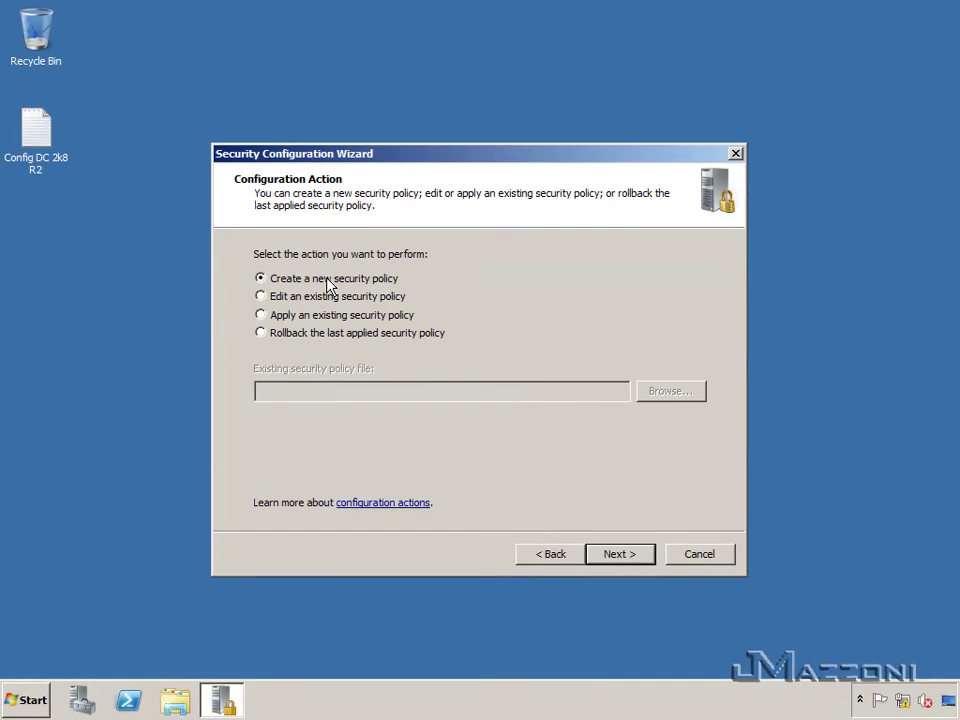
{"action": "left_click", "coordinate": [617, 563]}
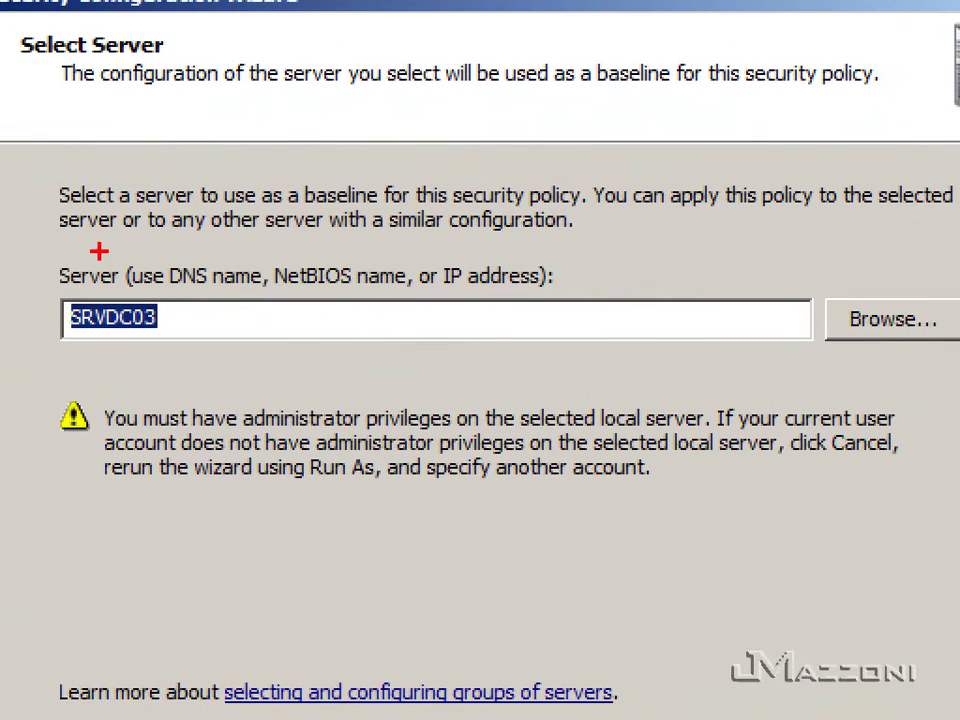
{"action": "mouse_move", "coordinate": [42, 251]}
{"action": "left_mouse_down"}
{"action": "mouse_move", "coordinate": [411, 304]}
{"action": "mouse_move", "coordinate": [612, 294]}
{"action": "left_mouse_up"}
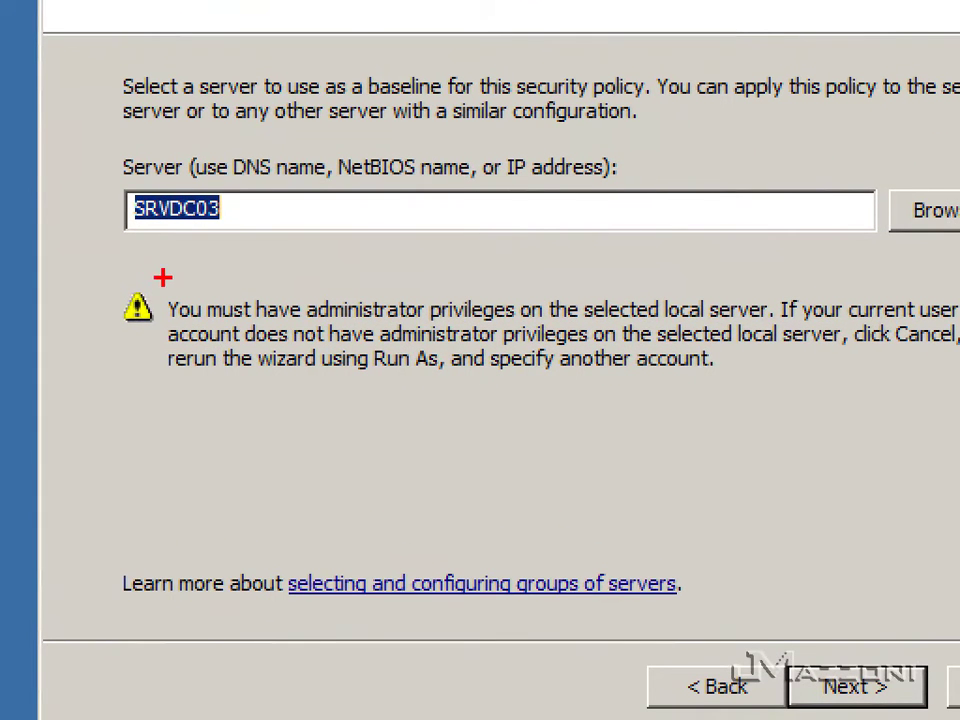
{"action": "left_click_drag", "start_coordinate": [268, 350], "coordinate": [306, 387]}
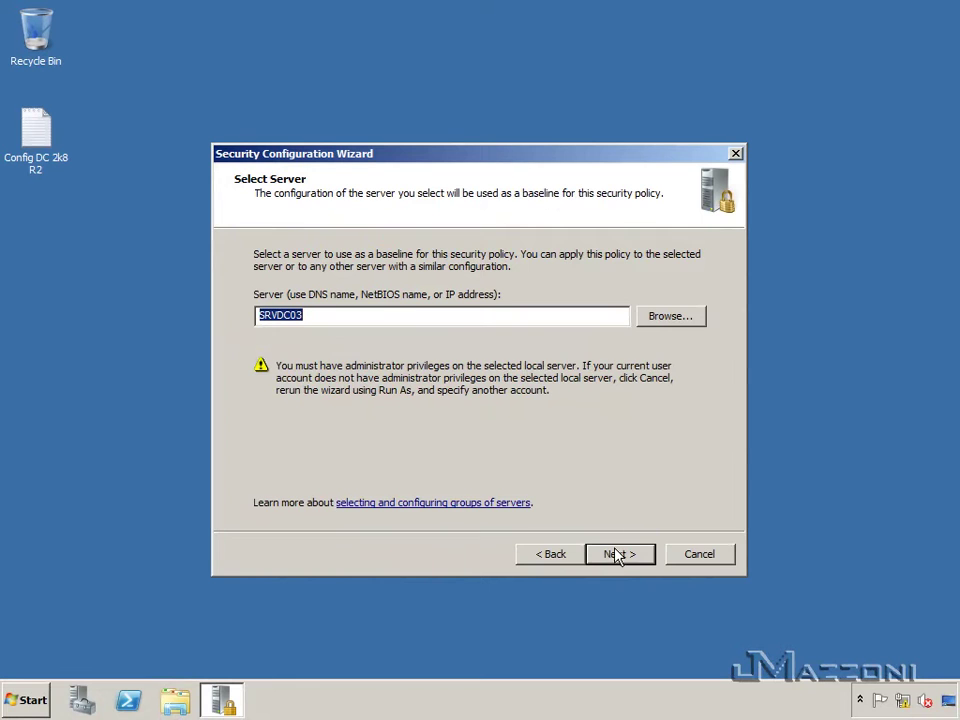
{"action": "left_click", "coordinate": [617, 555]}
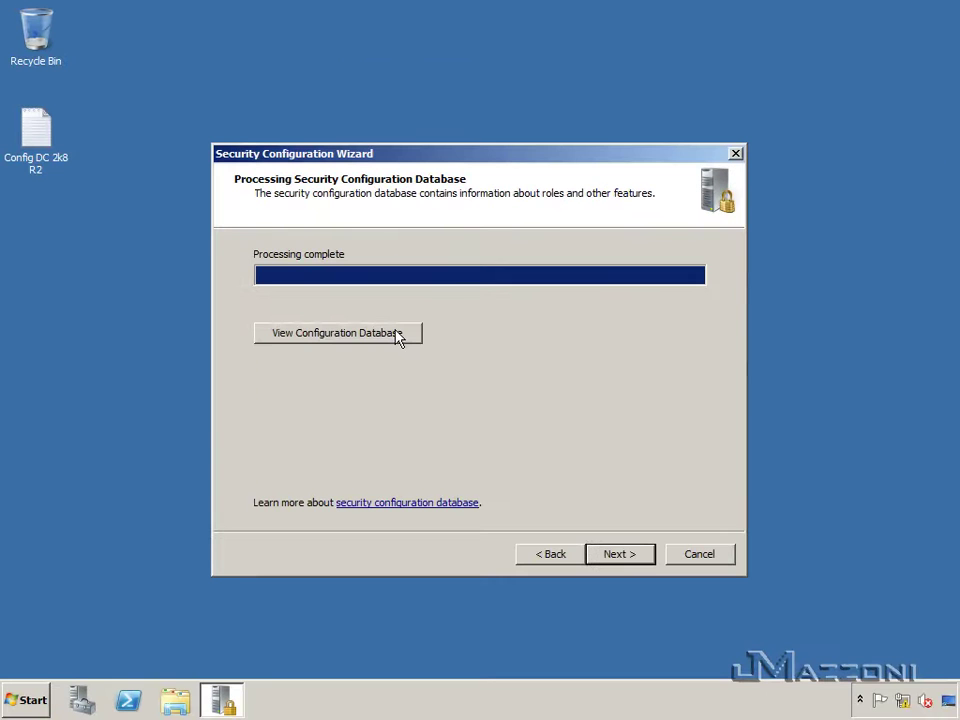
Step: Open the processed security configuration database and maximize its viewer
{"action": "left_click", "coordinate": [486, 369]}
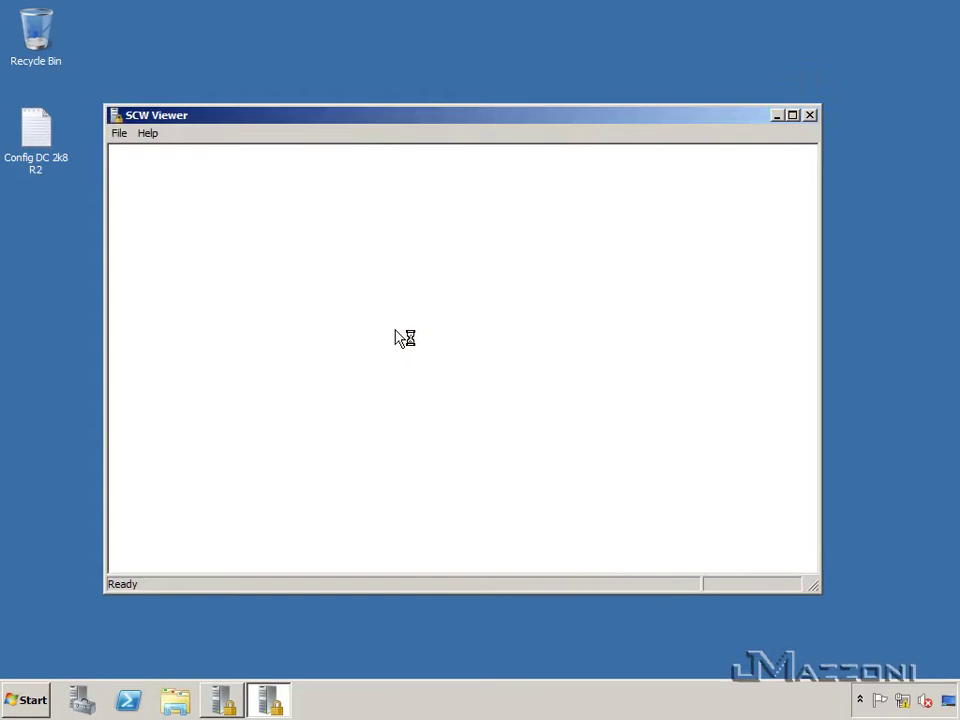
{"action": "left_click", "coordinate": [507, 391]}
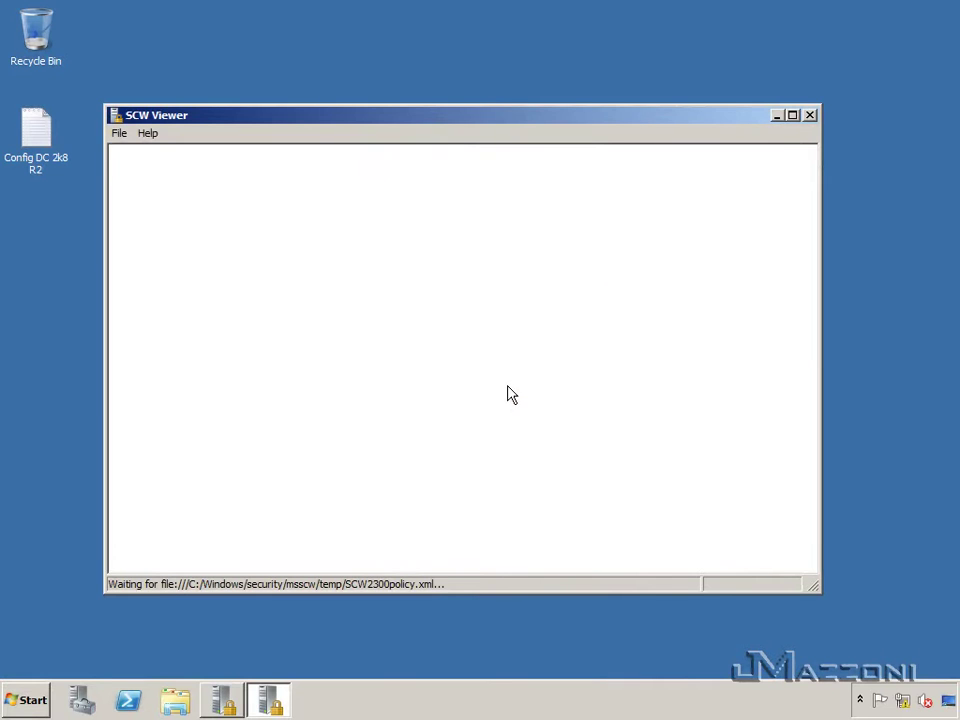
{"action": "double_click", "coordinate": [534, 123]}
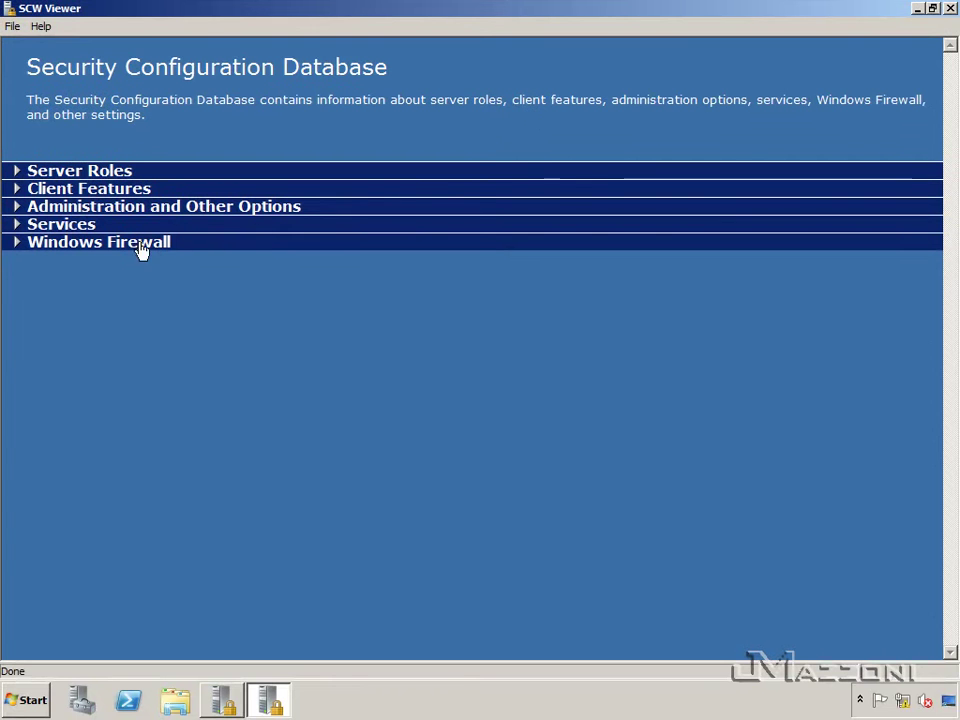
Step: Expand the server roles and show the details of DHCP Server, DFS Namespace and Application Server - Named Pipes Activation
{"action": "left_click", "coordinate": [70, 173]}
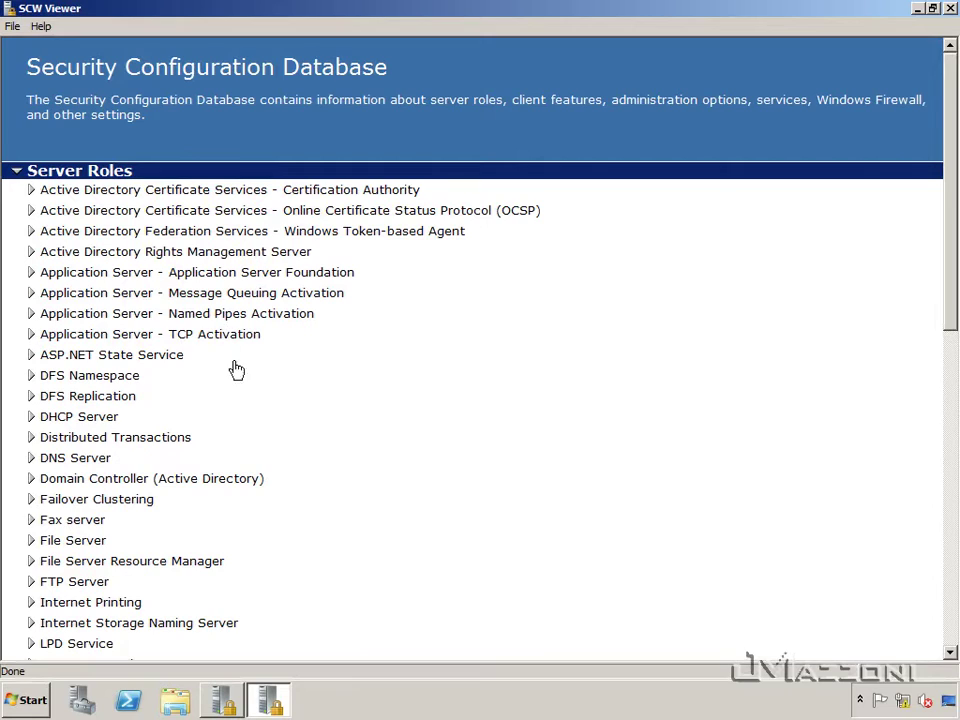
{"action": "left_click", "coordinate": [96, 418]}
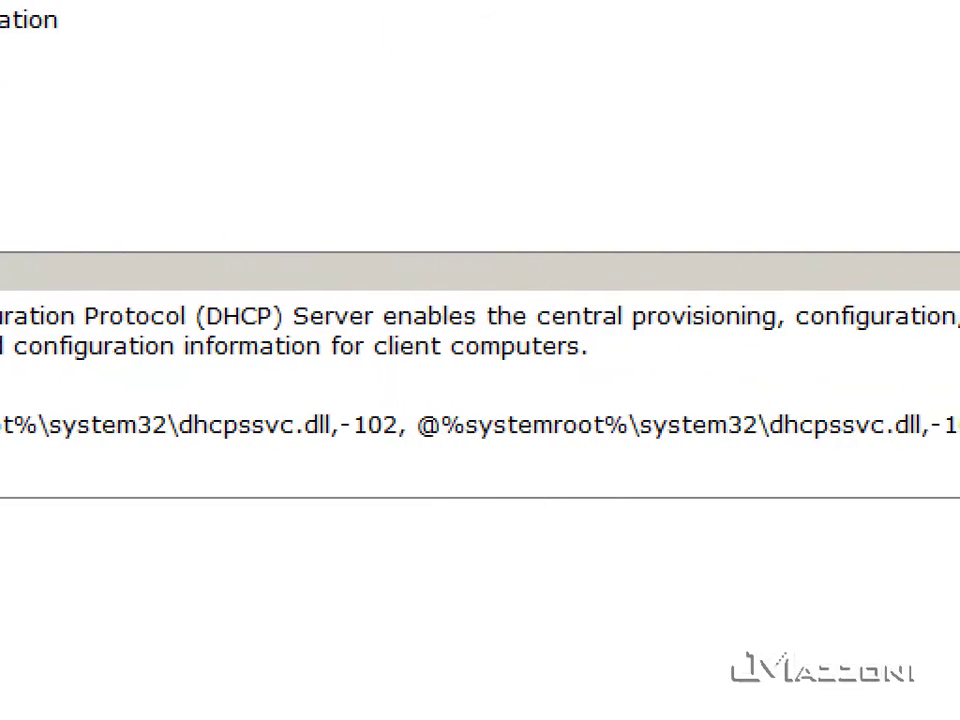
{"action": "mouse_move", "coordinate": [246, 387]}
{"action": "left_mouse_down"}
{"action": "mouse_move", "coordinate": [418, 449]}
{"action": "mouse_move", "coordinate": [918, 483]}
{"action": "left_mouse_up"}
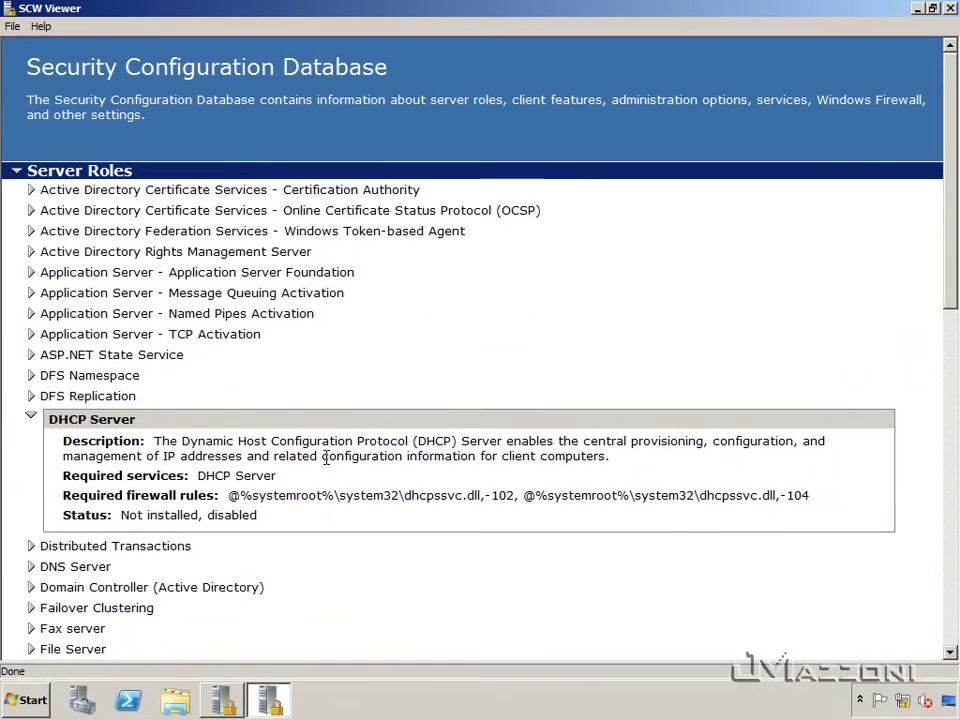
{"action": "left_click", "coordinate": [130, 376]}
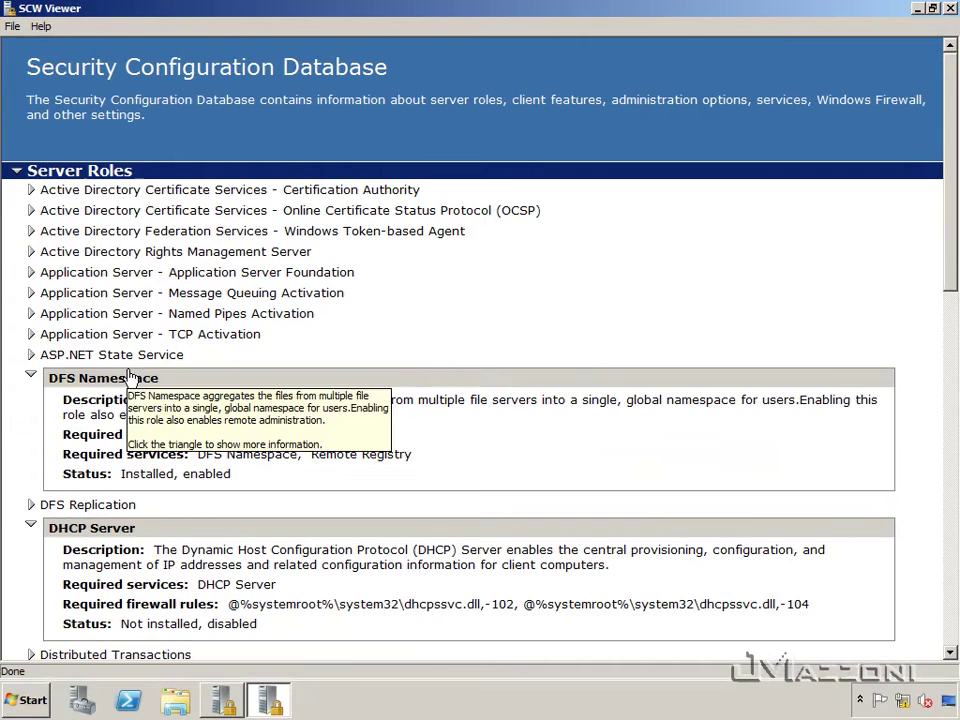
{"action": "left_click", "coordinate": [125, 314]}
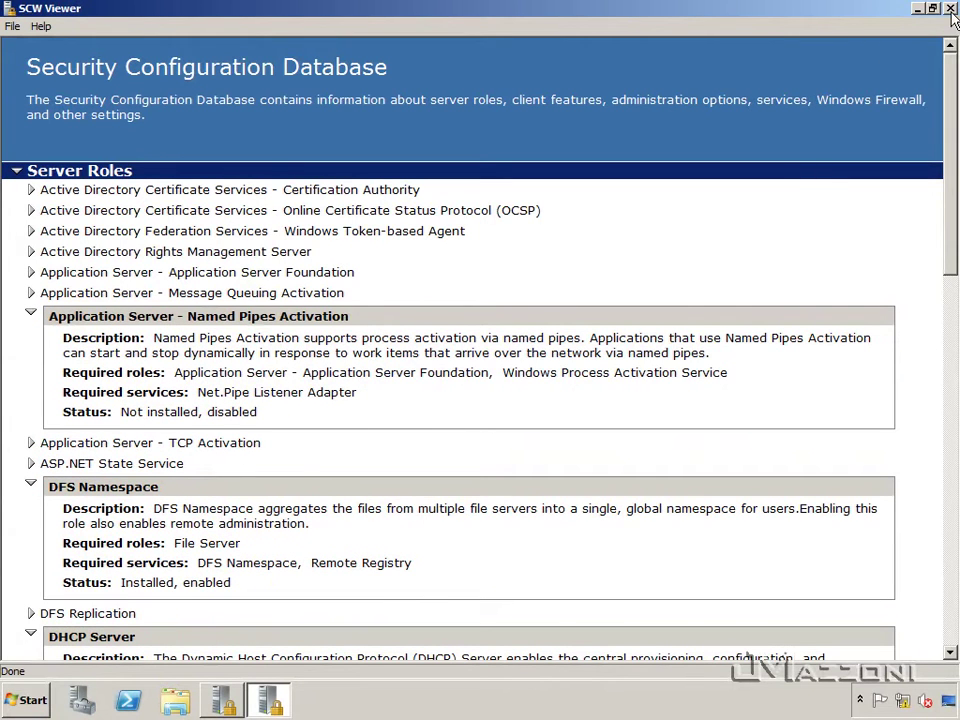
Step: Examine the Password Synchronization and Print Server role details, including Print Server's required services and firewall rules
{"action": "scroll", "coordinate": [559, 450], "scroll_direction": "down", "scroll_amount": 10}
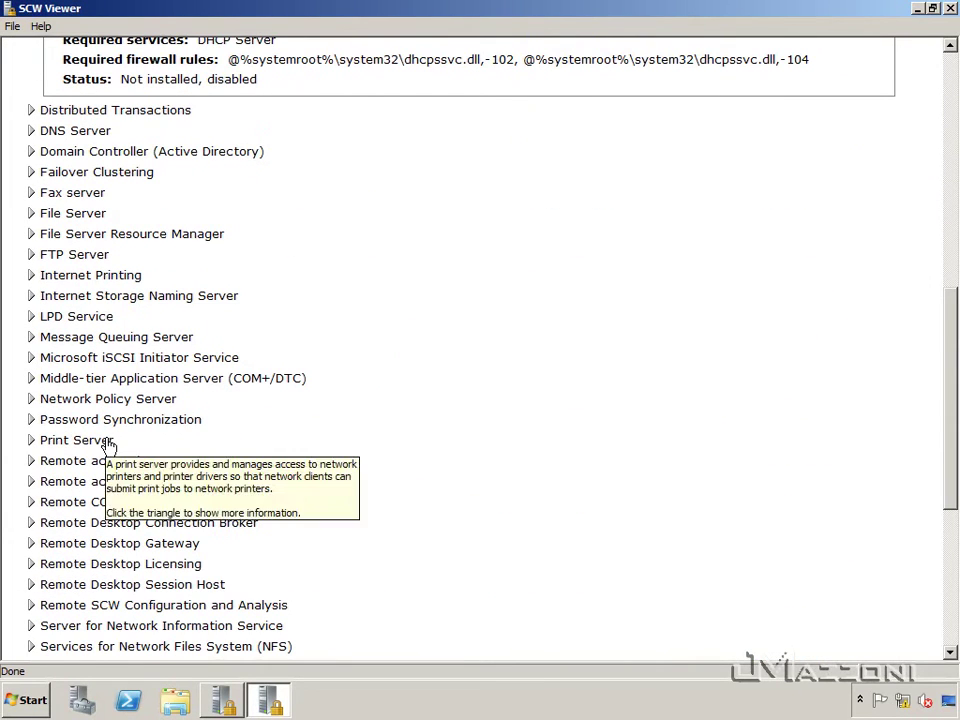
{"action": "left_click", "coordinate": [31, 419]}
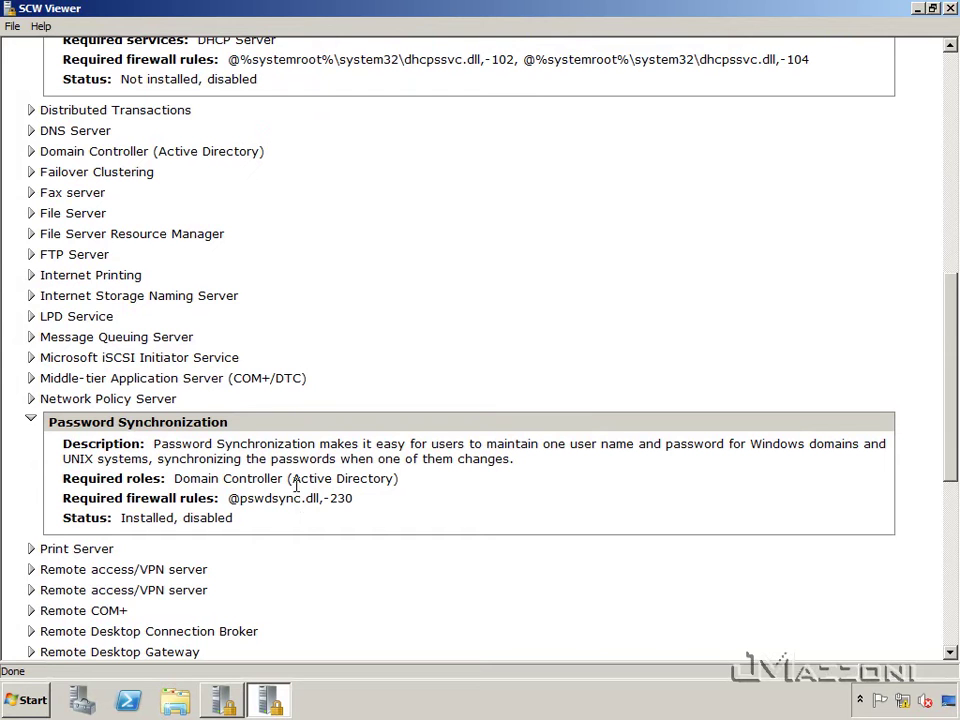
{"action": "scroll", "coordinate": [300, 540], "scroll_direction": "down", "scroll_amount": 3}
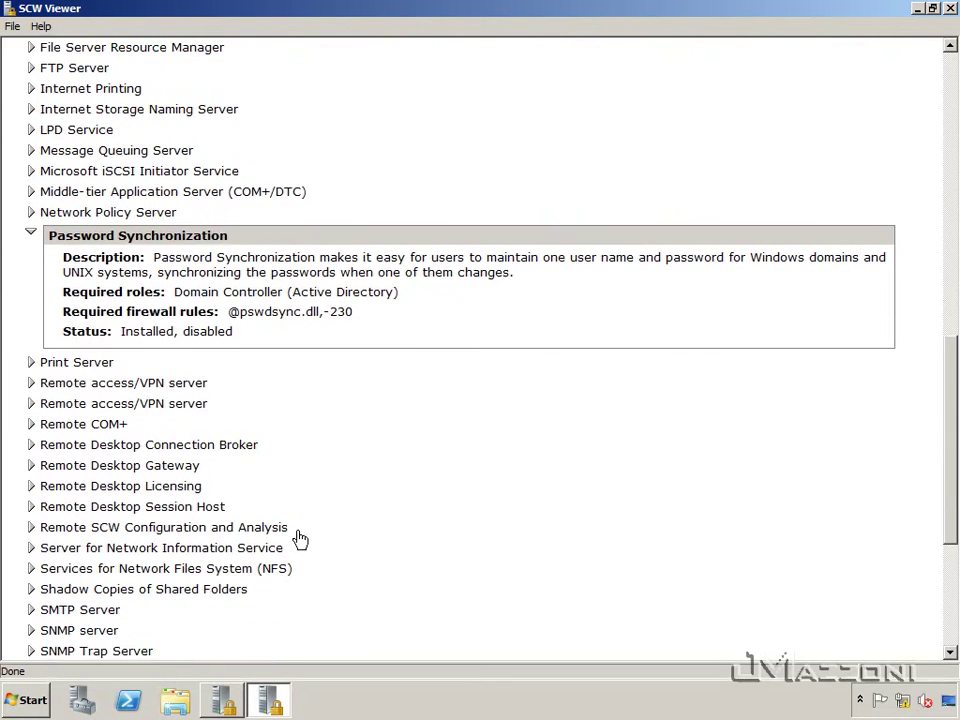
{"action": "mouse_move", "coordinate": [152, 506]}
{"action": "left_click", "coordinate": [110, 366]}
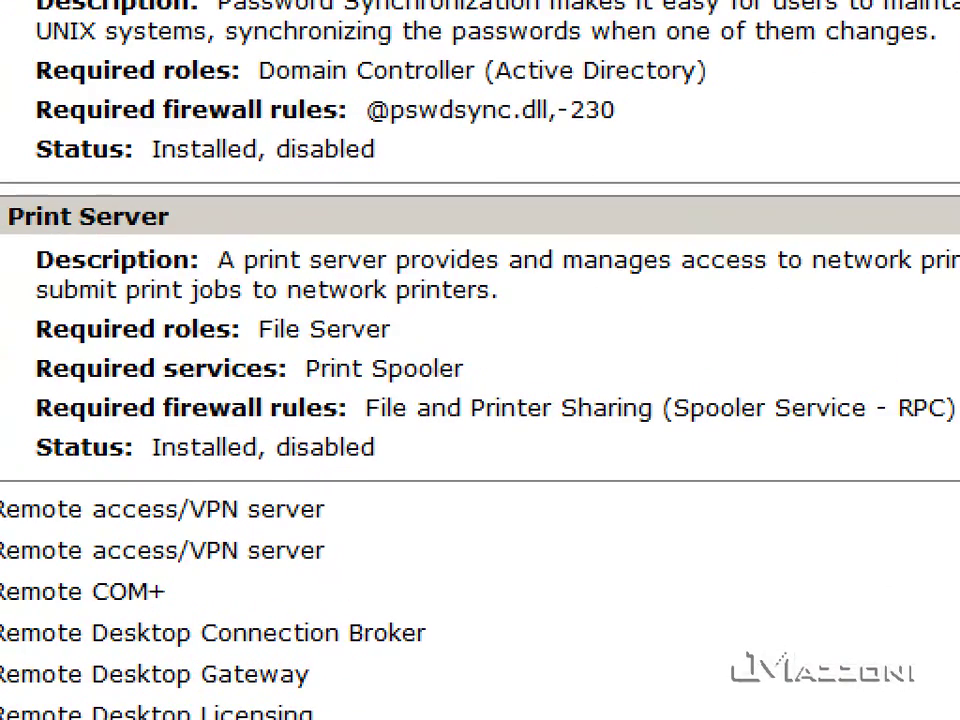
{"action": "left_click_drag", "start_coordinate": [30, 387], "coordinate": [958, 436]}
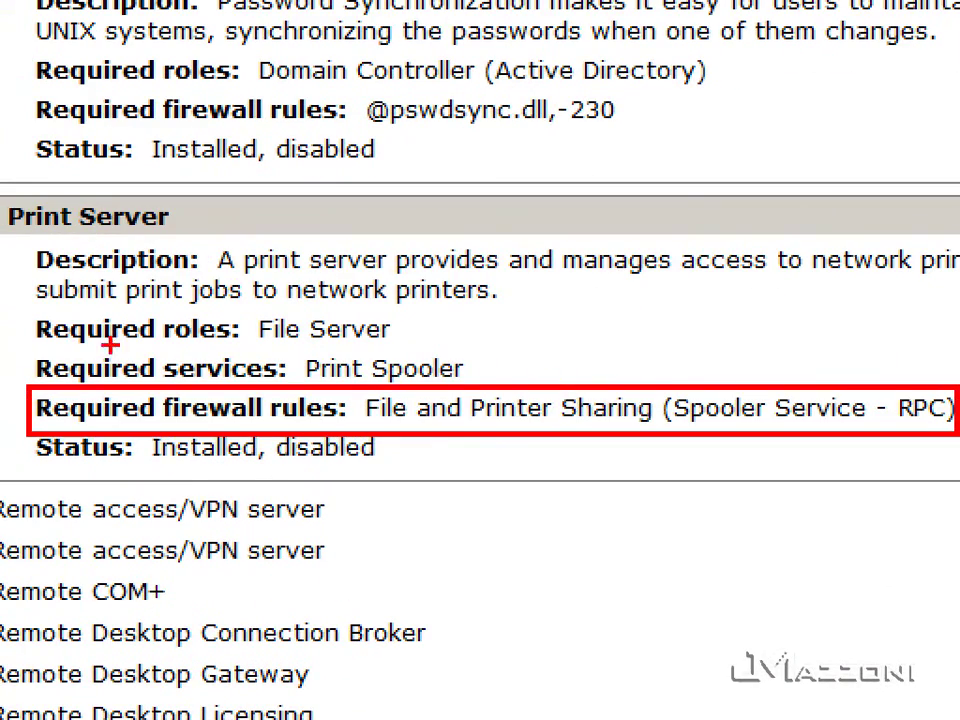
{"action": "left_click_drag", "start_coordinate": [28, 347], "coordinate": [492, 388]}
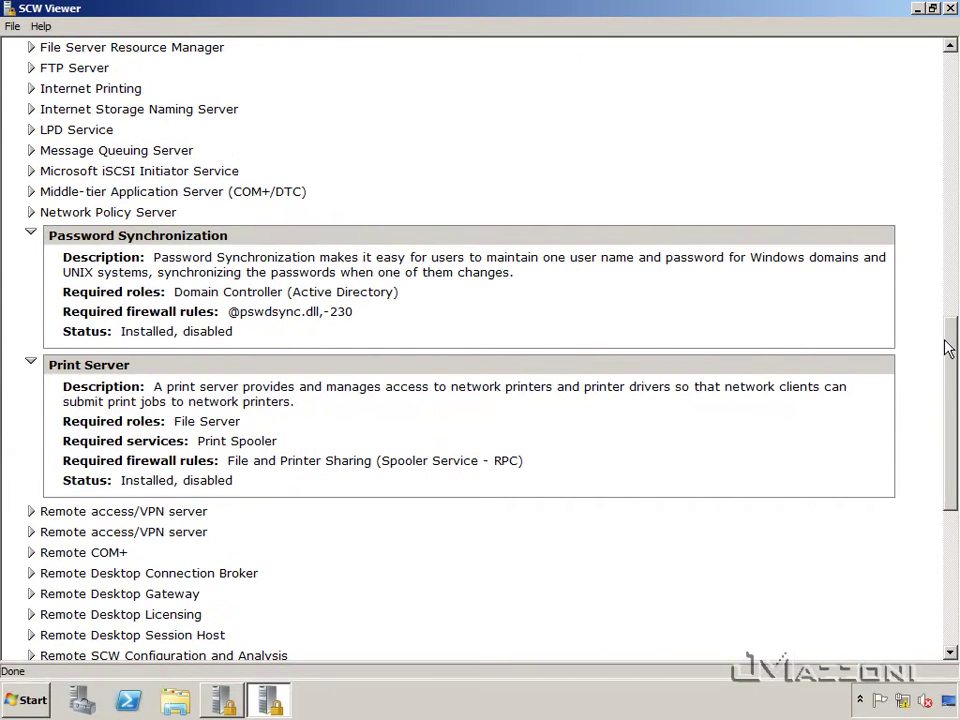
Step: Look through the Client Features and the Administration and Other Options entries, and close the configuration database viewer
{"action": "scroll", "coordinate": [945, 348], "scroll_direction": "down", "scroll_amount": 7}
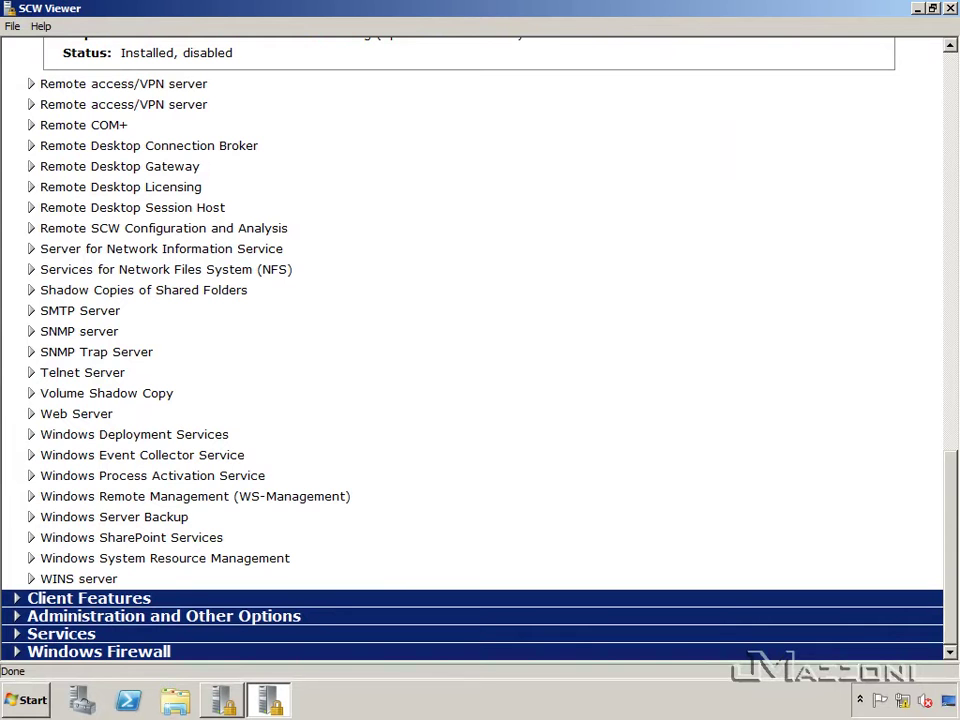
{"action": "left_click", "coordinate": [140, 603]}
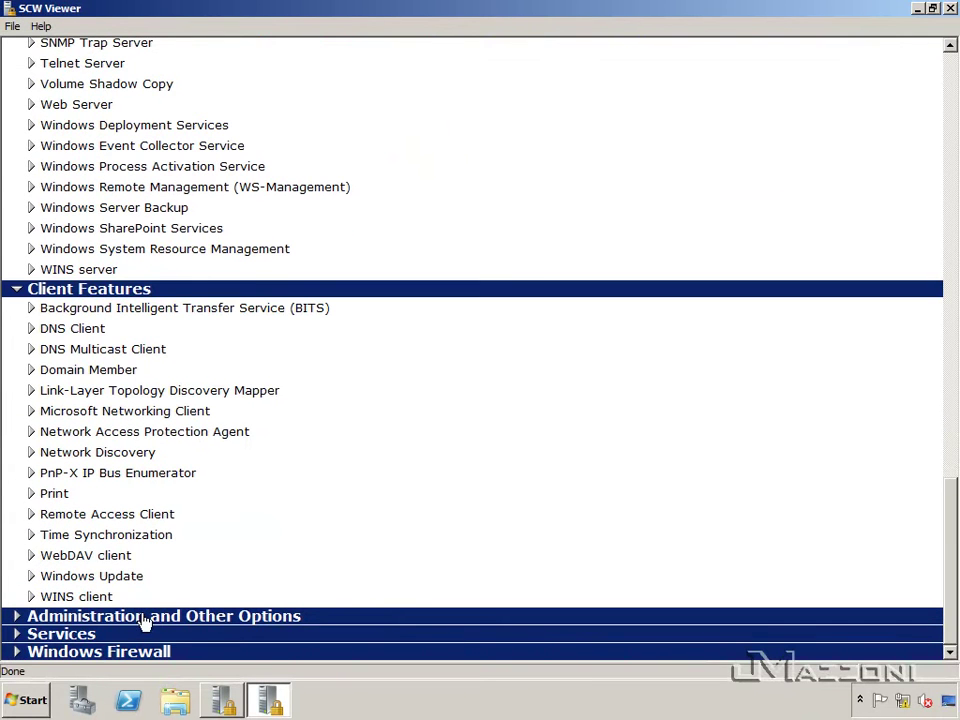
{"action": "left_click", "coordinate": [143, 616]}
{"action": "scroll", "coordinate": [143, 622], "scroll_direction": "down", "scroll_amount": 6}
{"action": "scroll", "coordinate": [143, 622], "scroll_direction": "down", "scroll_amount": 6}
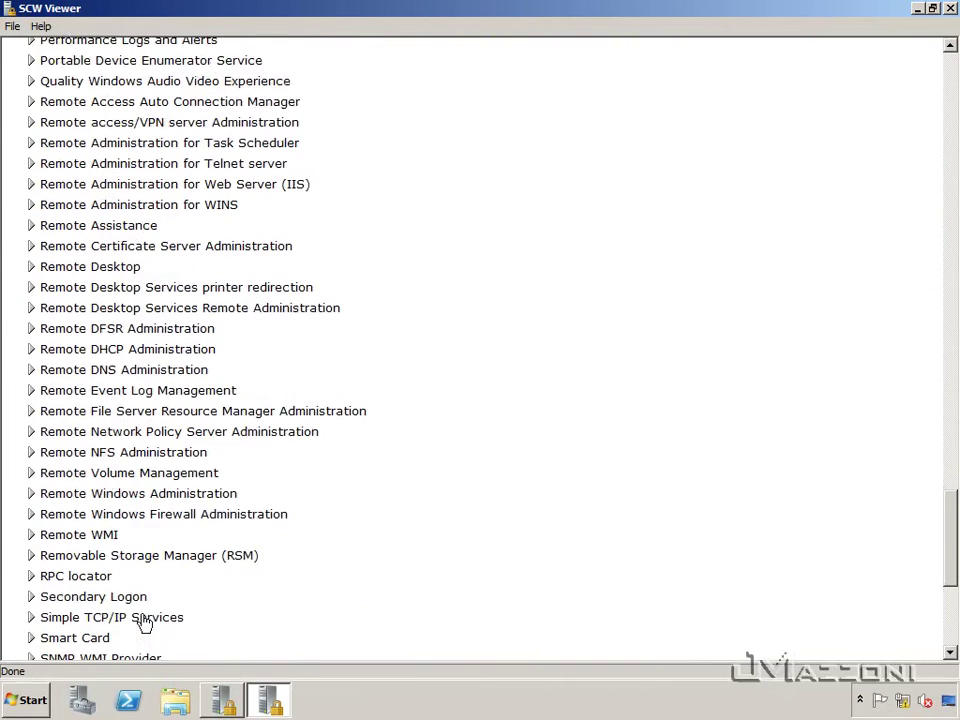
{"action": "left_click", "coordinate": [950, 9]}
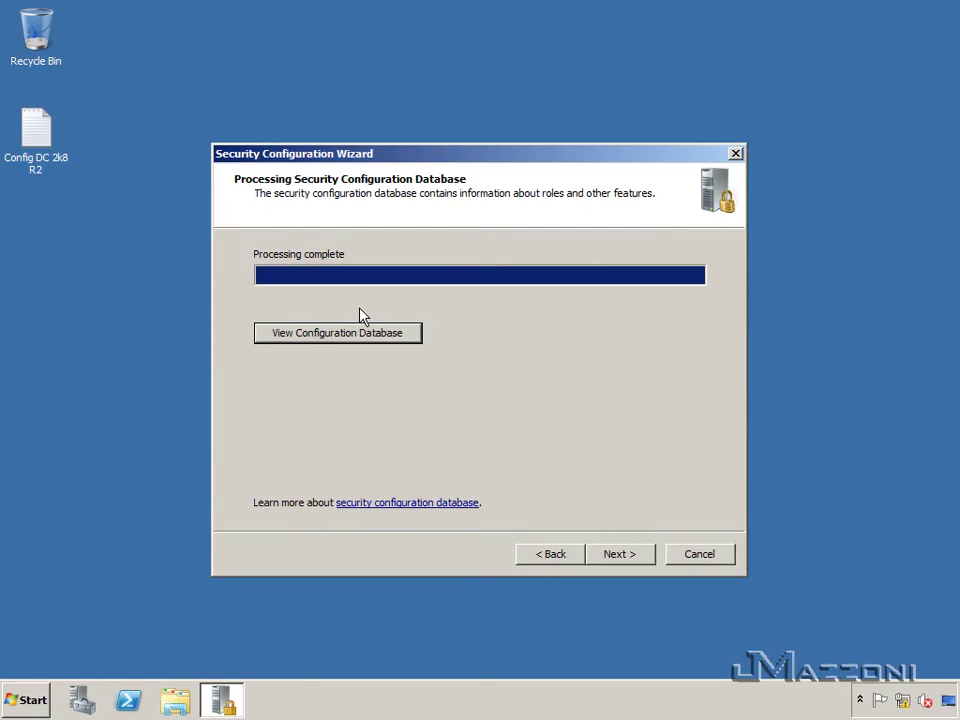
Step: Proceed to role-based service configuration, check the Domain Controller (Active Directory) role's details, and accept the preselected installed server roles
{"action": "left_click", "coordinate": [612, 556]}
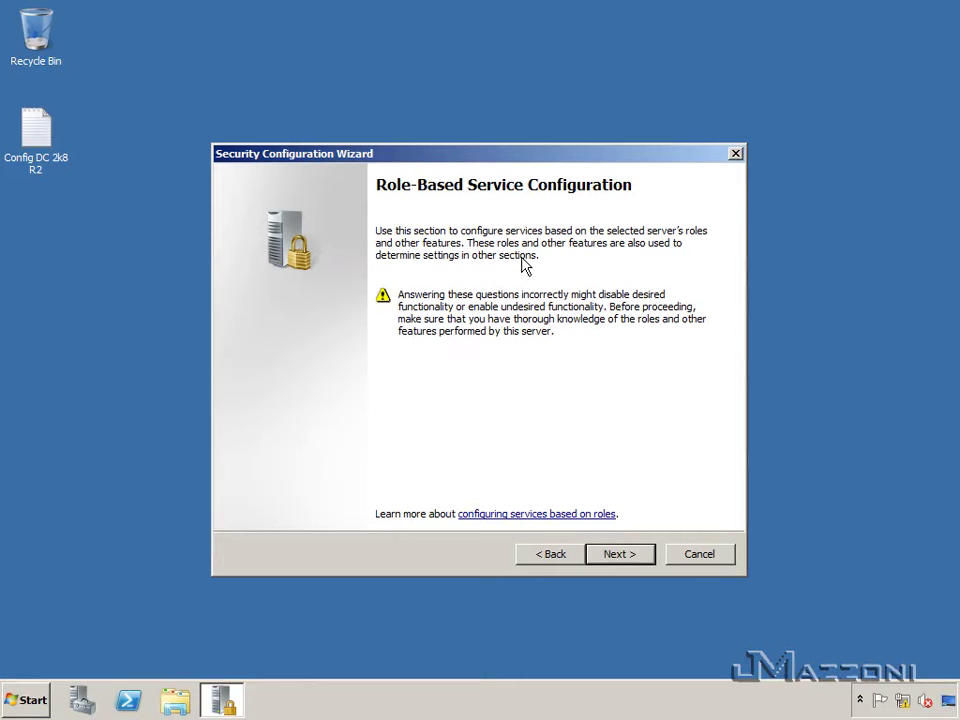
{"action": "left_click", "coordinate": [632, 560]}
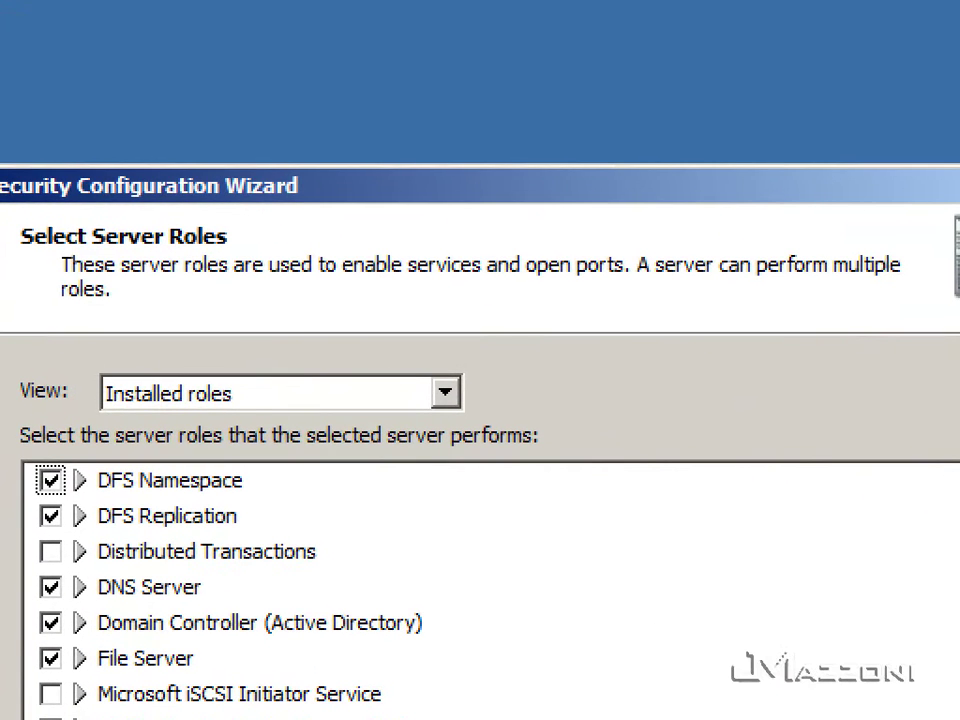
{"action": "mouse_move", "coordinate": [36, 242]}
{"action": "left_mouse_down"}
{"action": "mouse_move", "coordinate": [122, 272]}
{"action": "mouse_move", "coordinate": [767, 349]}
{"action": "mouse_move", "coordinate": [918, 322]}
{"action": "left_mouse_up"}
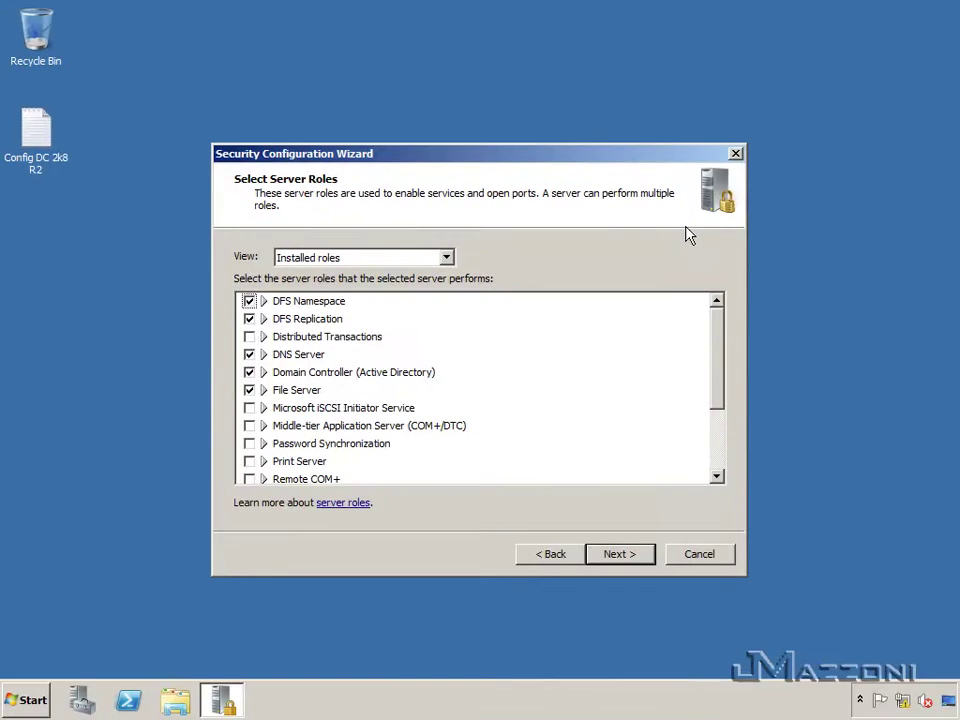
{"action": "left_click", "coordinate": [446, 259]}
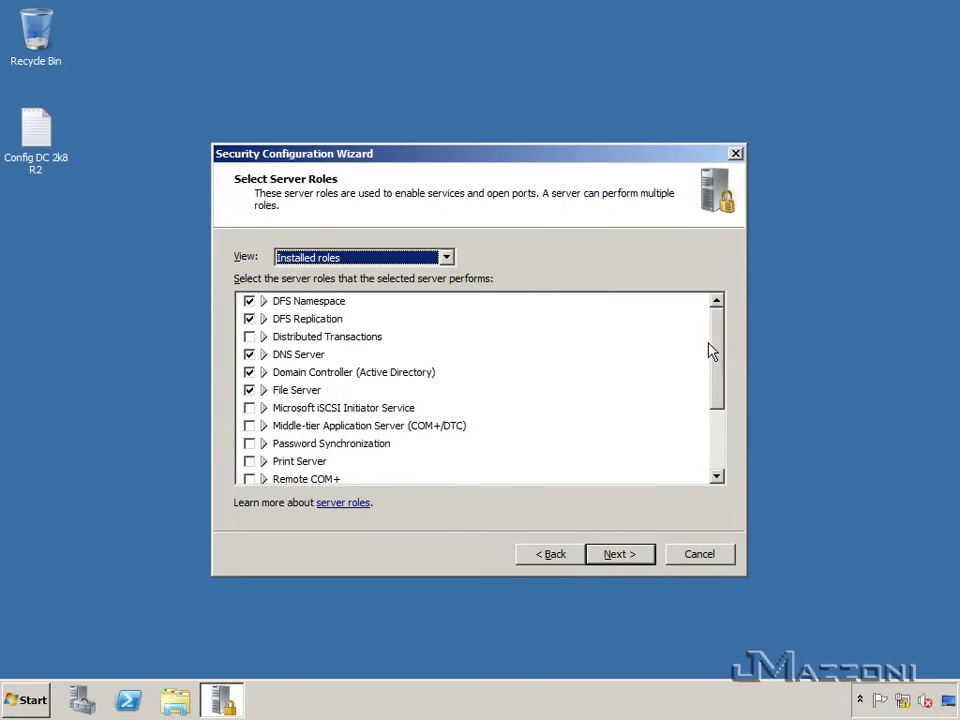
{"action": "left_click", "coordinate": [264, 372]}
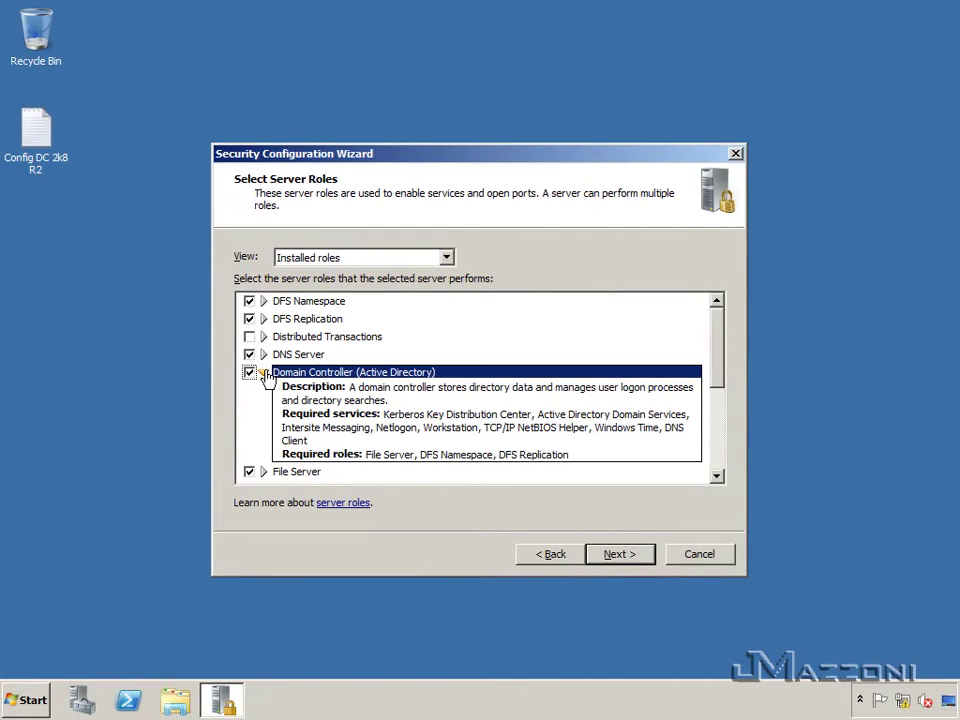
{"action": "left_click", "coordinate": [264, 373]}
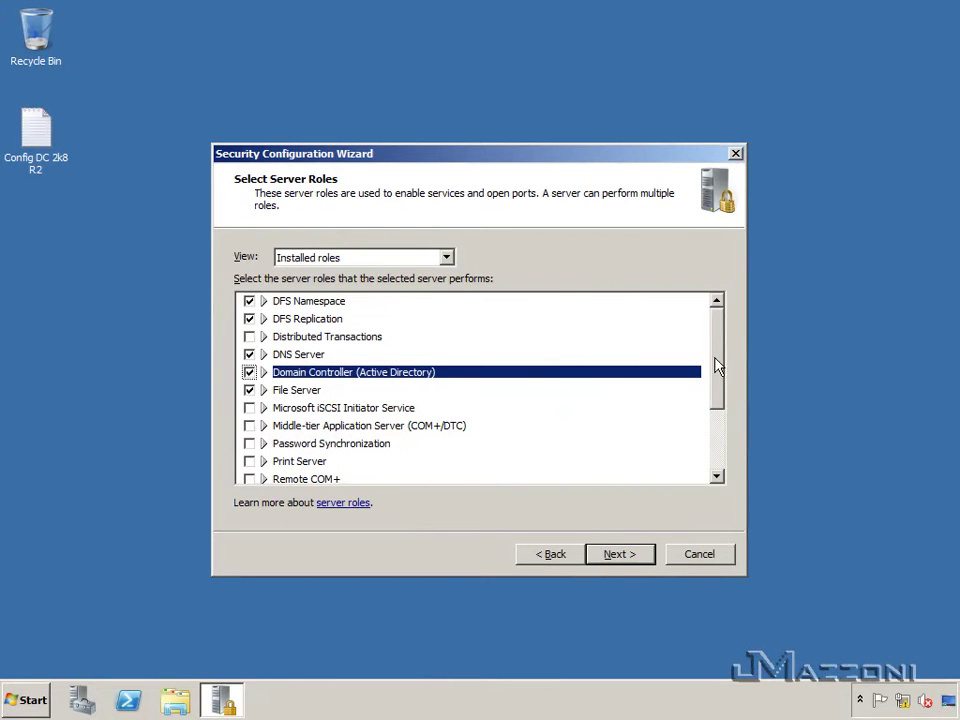
{"action": "left_click_drag", "start_coordinate": [724, 360], "coordinate": [729, 447]}
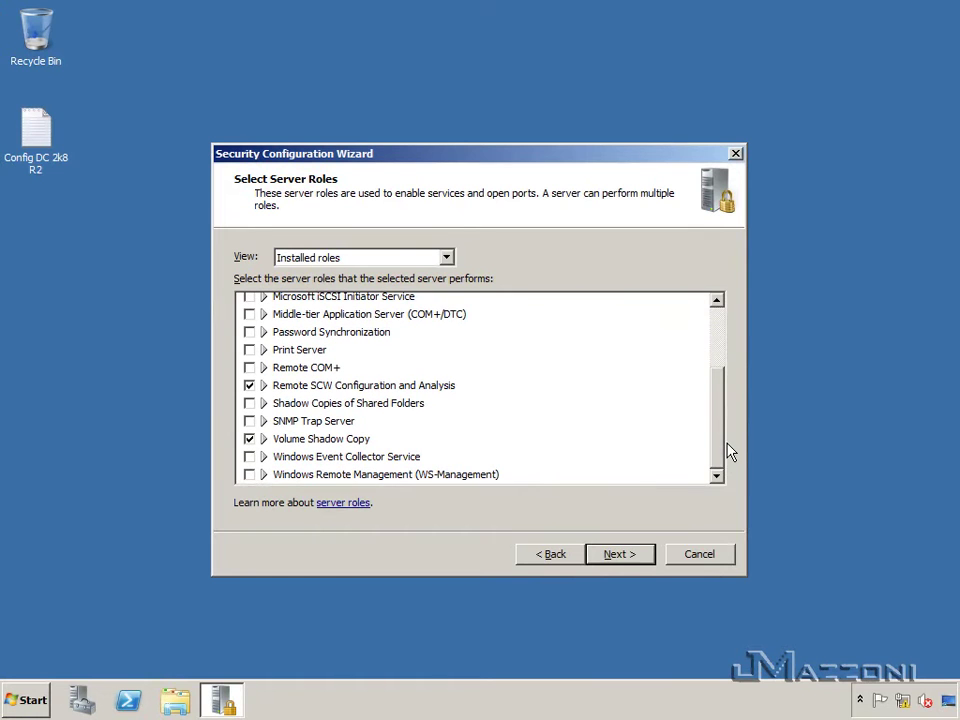
{"action": "left_click_drag", "start_coordinate": [730, 448], "coordinate": [741, 350]}
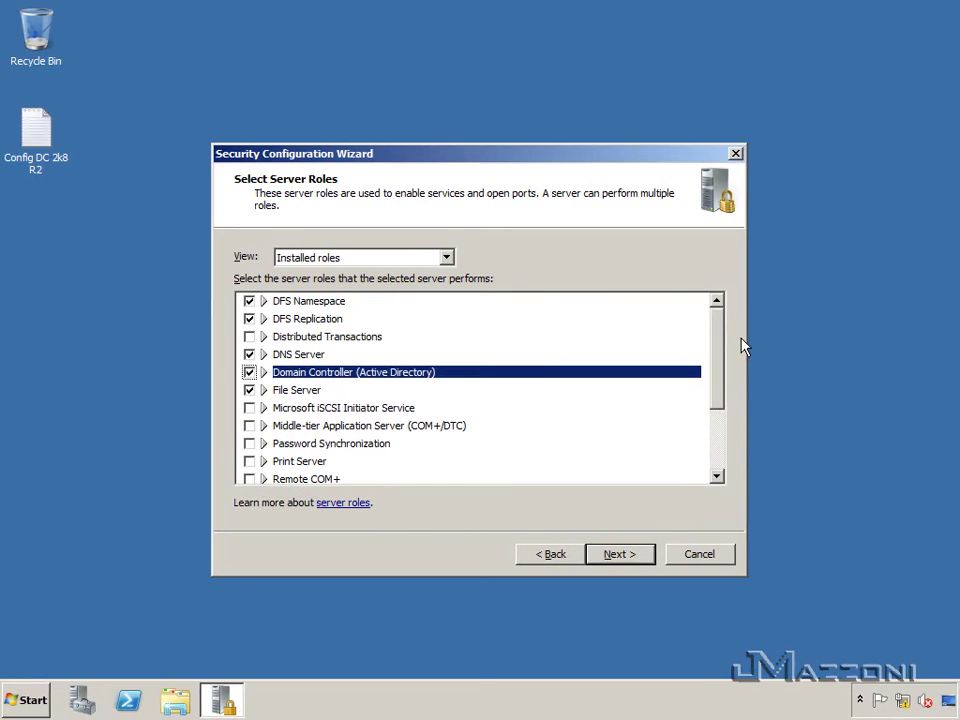
{"action": "left_click", "coordinate": [625, 555]}
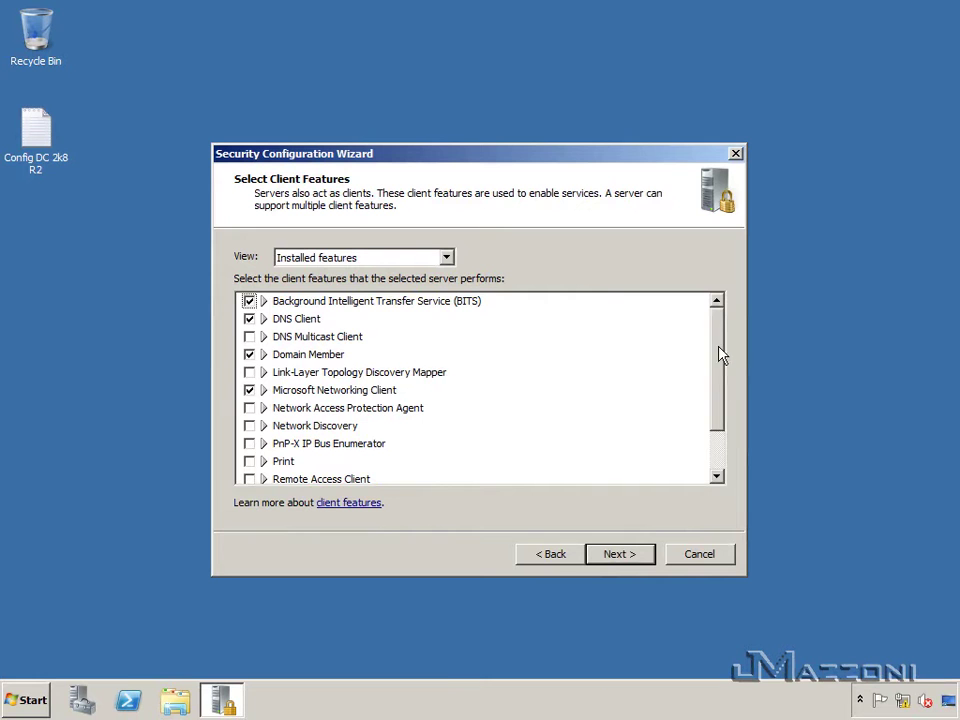
Step: Check the details of the Windows Update client feature and accept the preselected installed client features
{"action": "left_click_drag", "start_coordinate": [717, 355], "coordinate": [729, 414]}
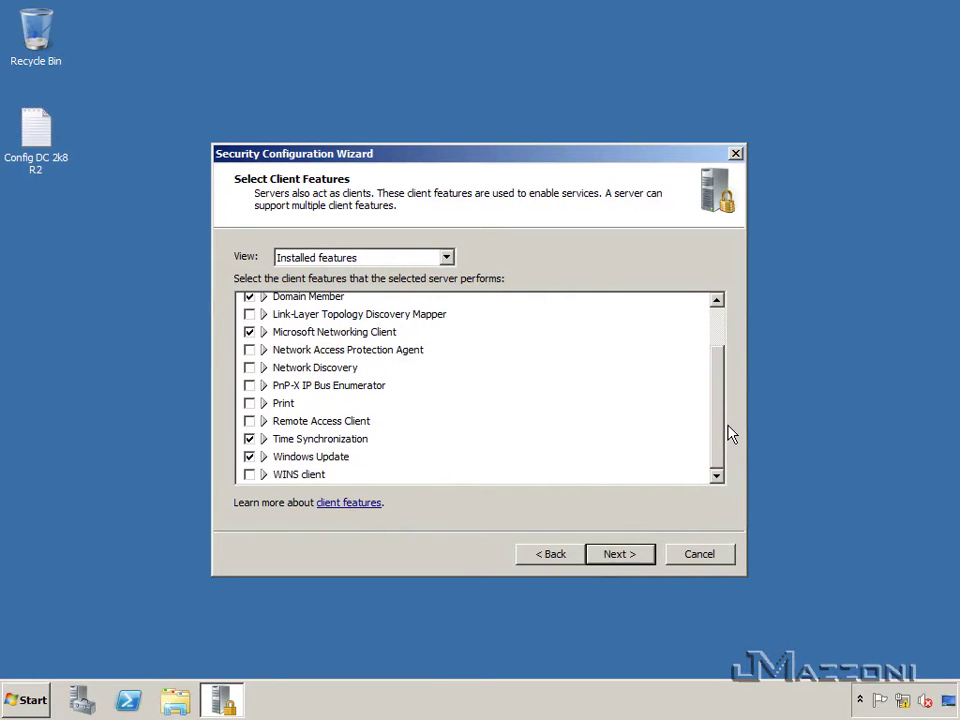
{"action": "left_click", "coordinate": [321, 459]}
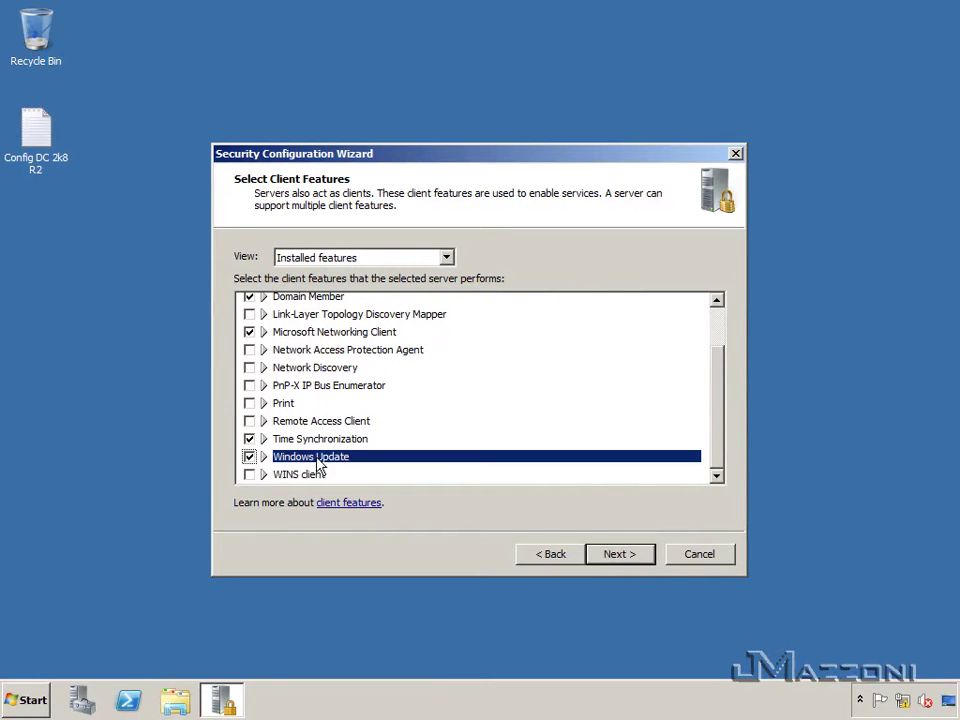
{"action": "left_click", "coordinate": [263, 457]}
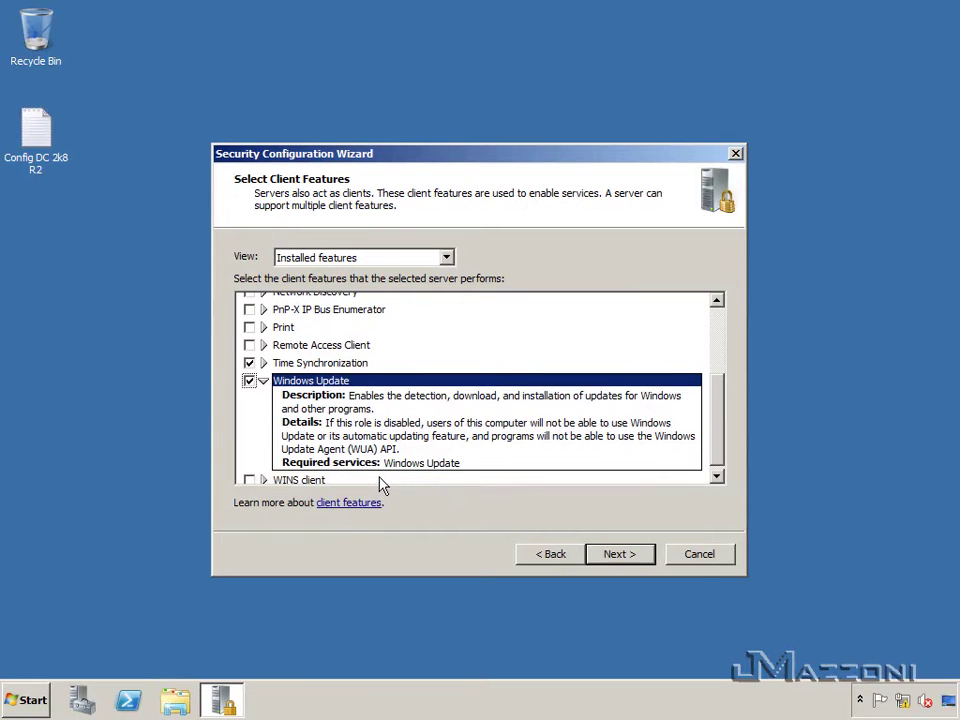
{"action": "left_click", "coordinate": [263, 382]}
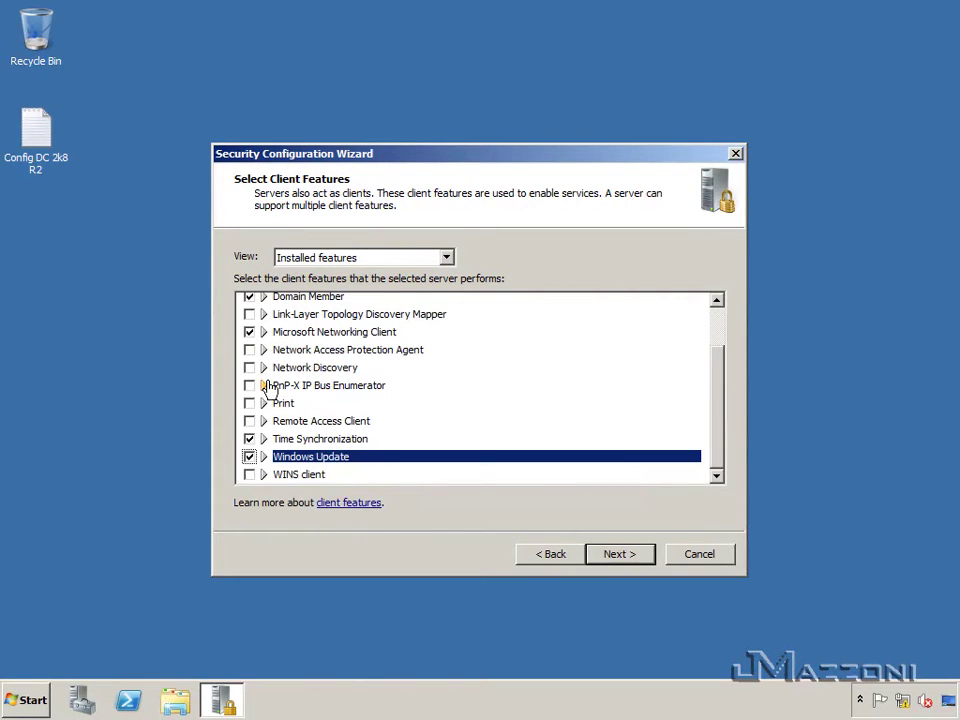
{"action": "left_click", "coordinate": [614, 559]}
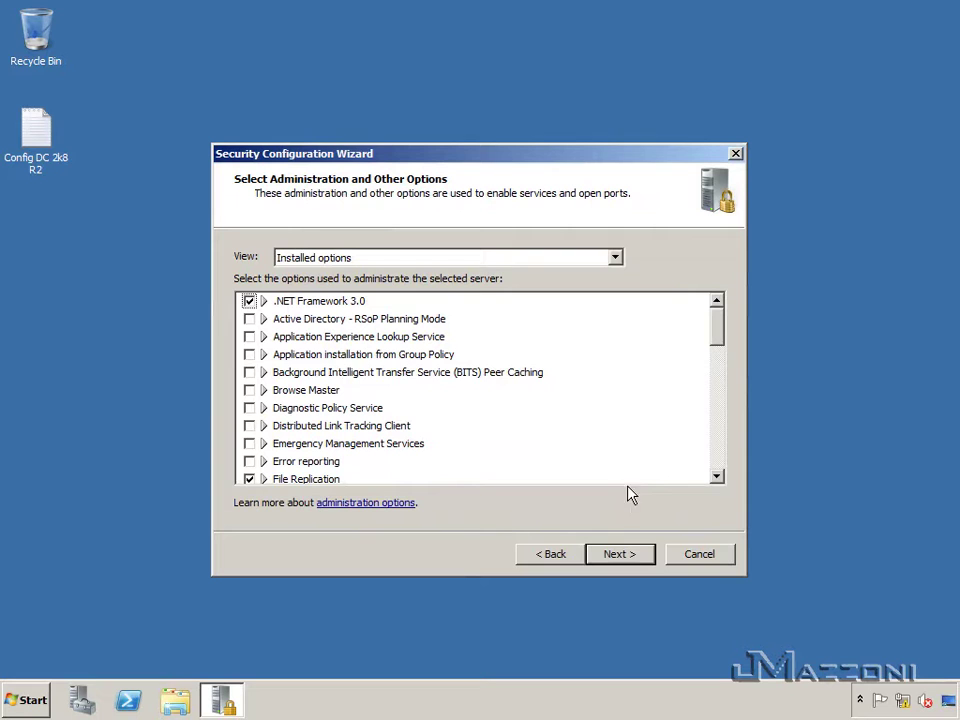
Step: Enable the Background Intelligent Transfer Service (BITS) Peer Caching and Error reporting options
{"action": "left_click", "coordinate": [249, 372]}
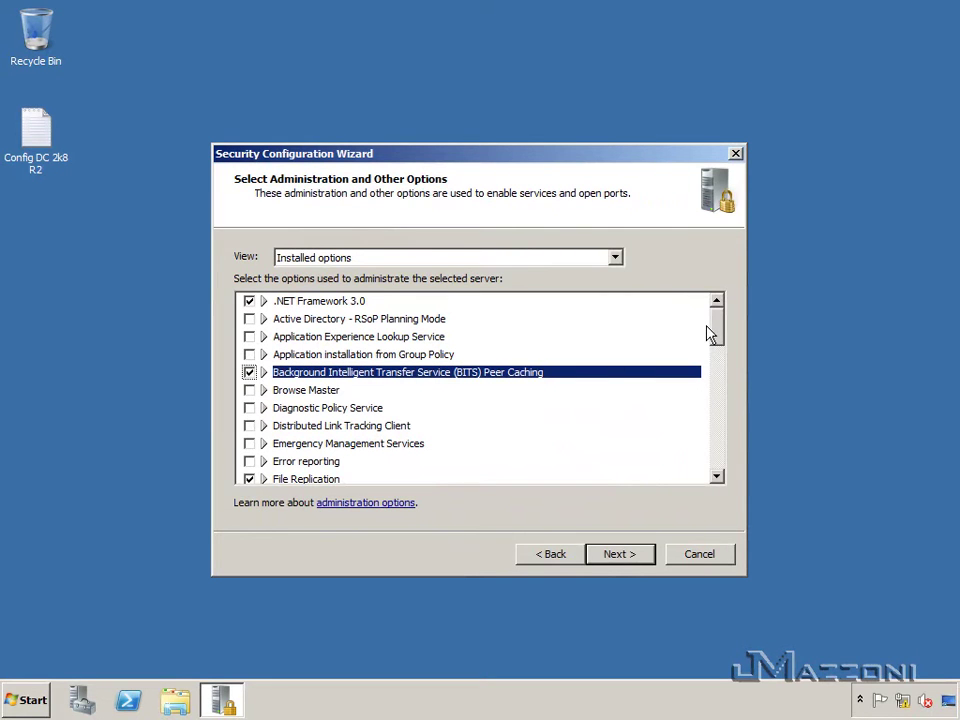
{"action": "scroll", "coordinate": [724, 332], "scroll_direction": "down", "scroll_amount": 2}
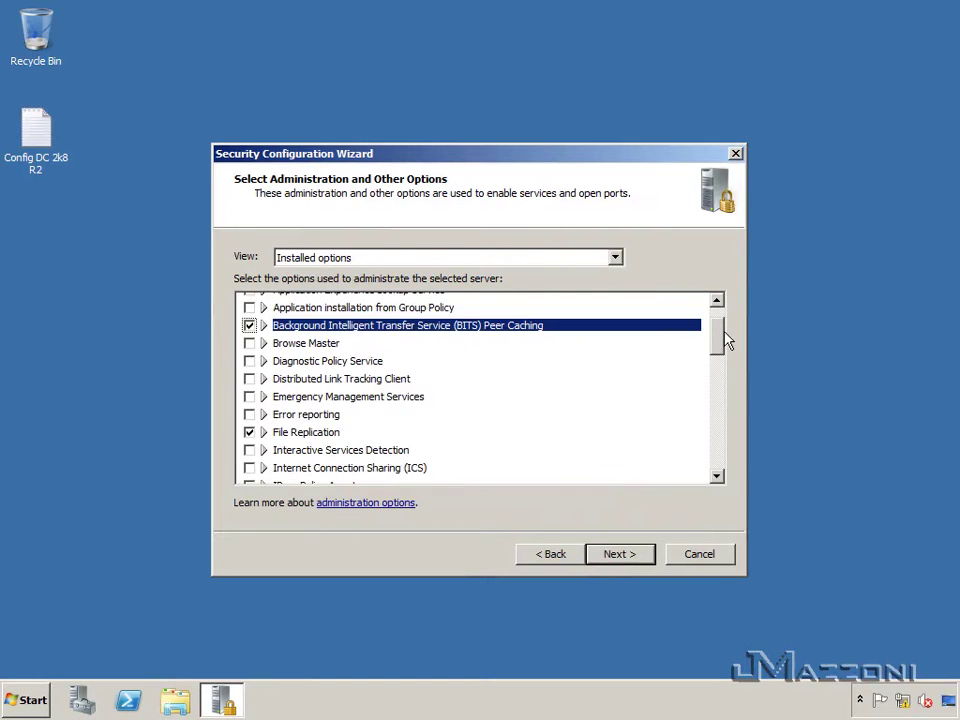
{"action": "scroll", "coordinate": [727, 347], "scroll_direction": "down", "scroll_amount": 1}
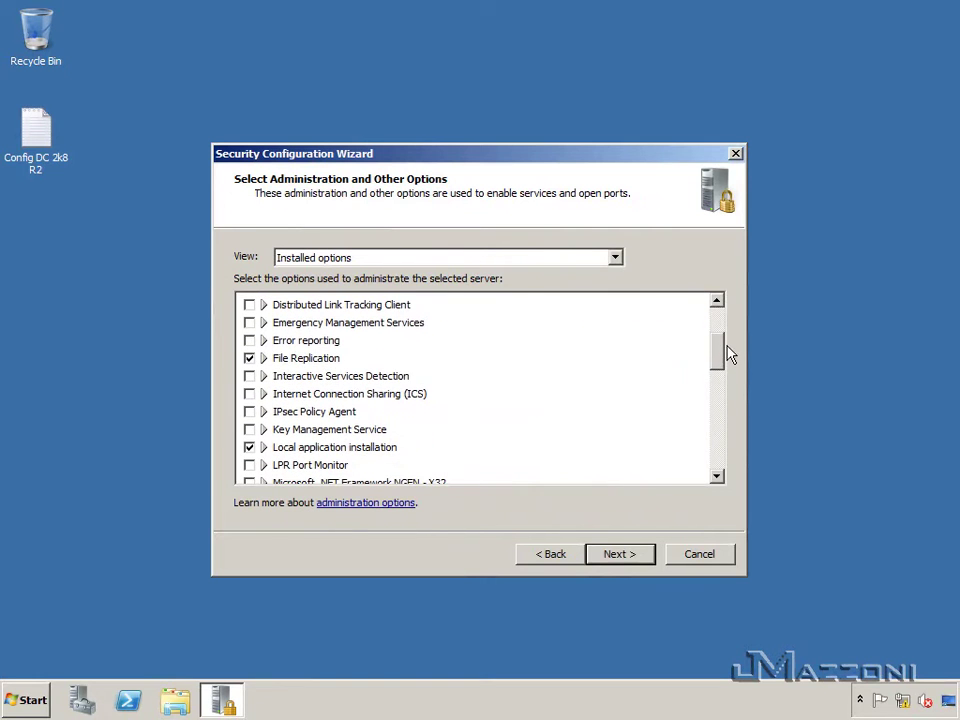
{"action": "left_click", "coordinate": [249, 340]}
Step: Enable the Remote Desktop, Remote Windows Administration and Remote Windows Firewall Administration options
{"action": "left_click_drag", "start_coordinate": [722, 348], "coordinate": [737, 405]}
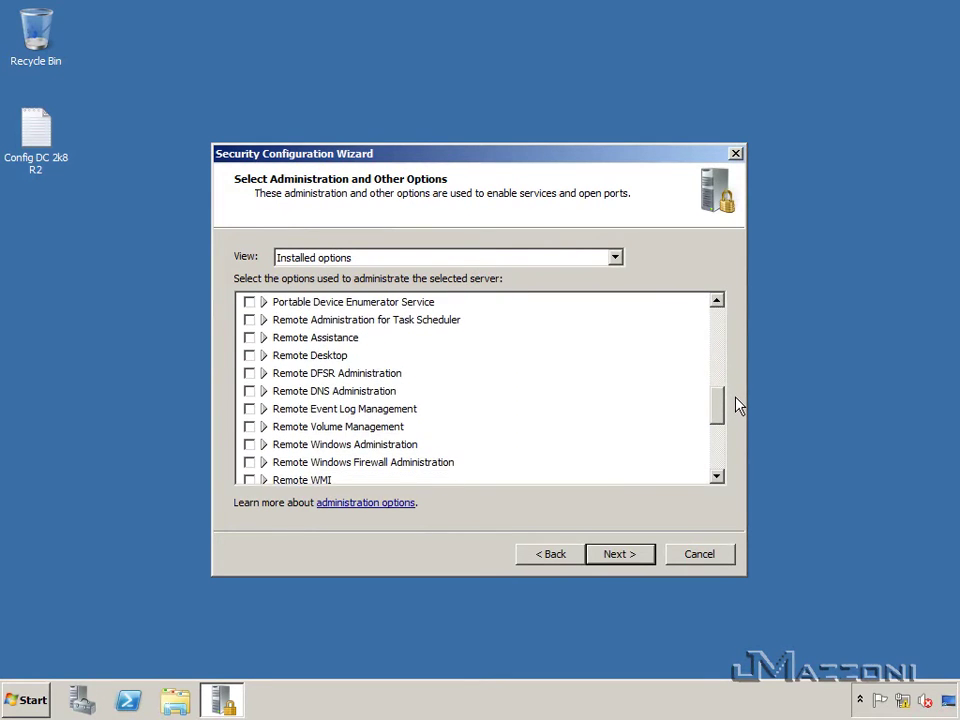
{"action": "left_click", "coordinate": [249, 356]}
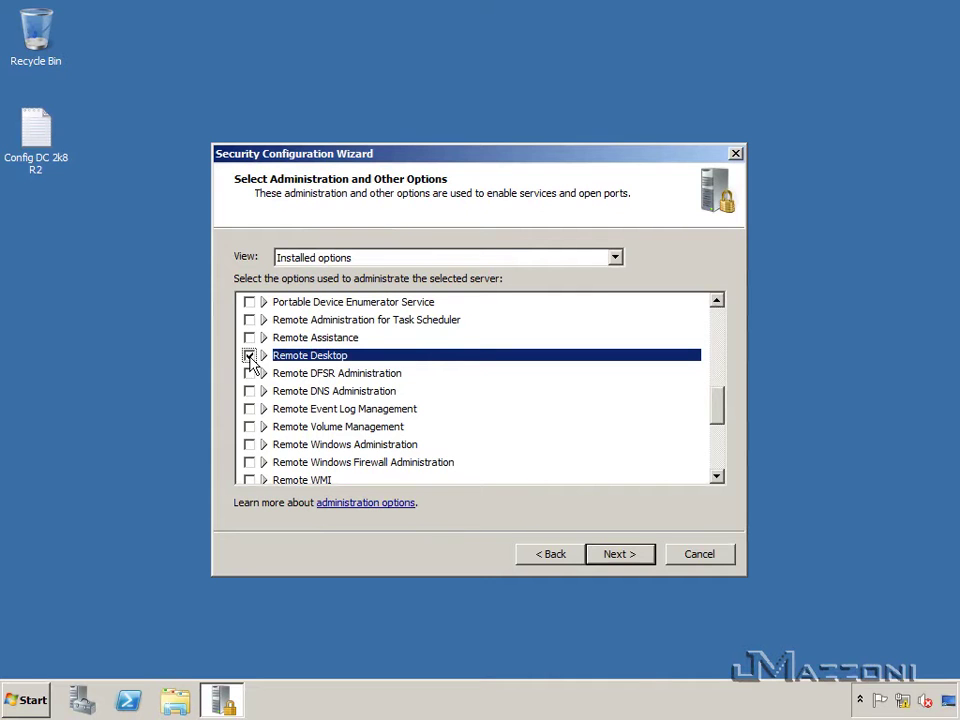
{"action": "left_click", "coordinate": [249, 445]}
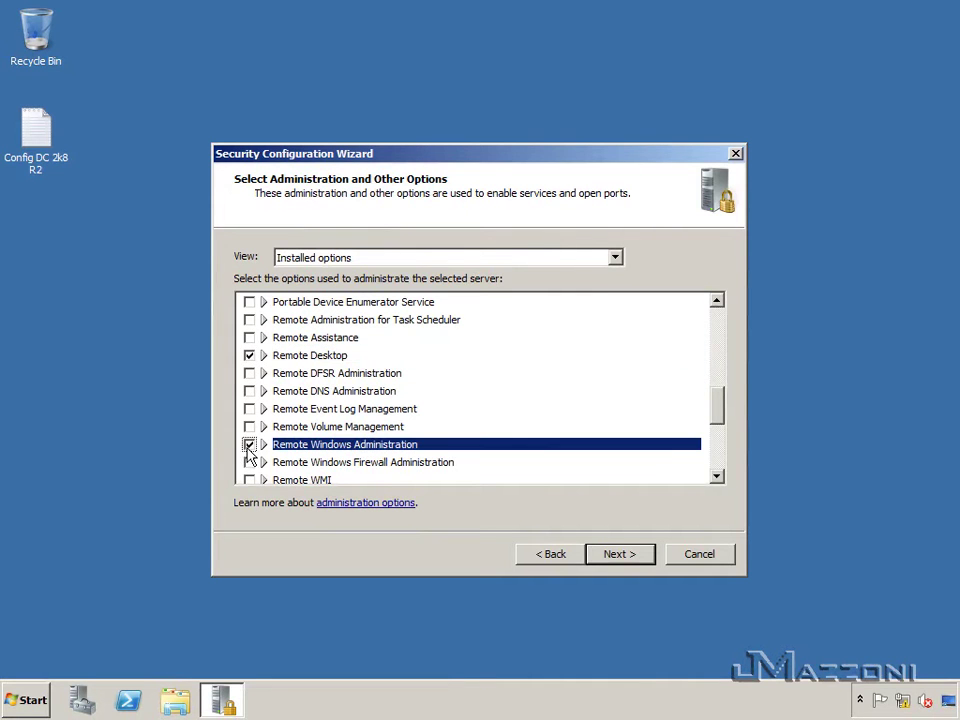
{"action": "left_click_drag", "start_coordinate": [714, 418], "coordinate": [718, 453]}
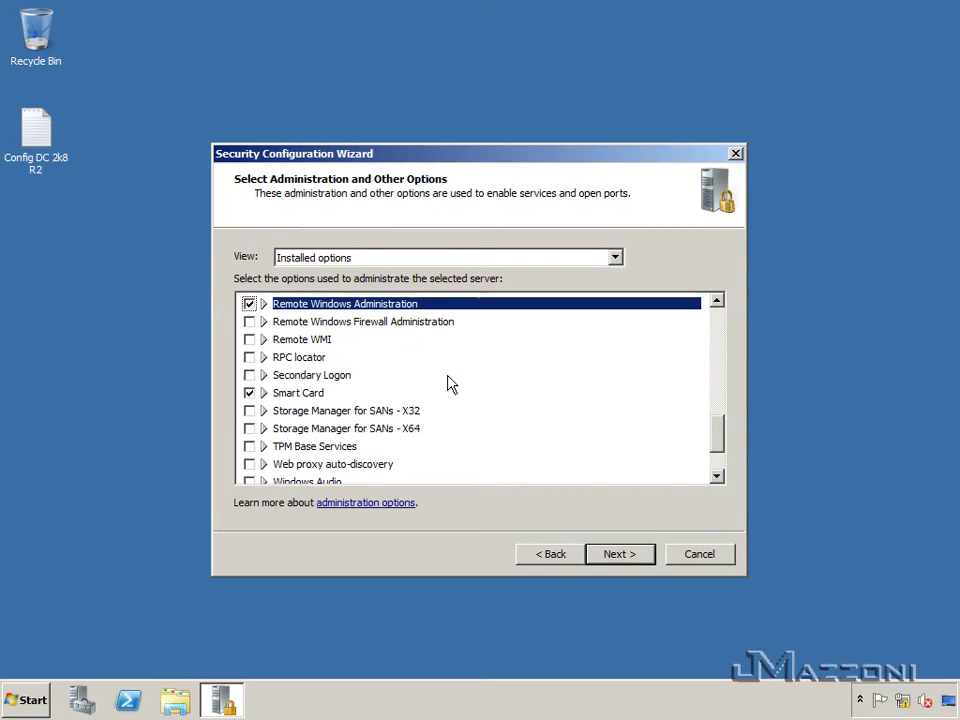
{"action": "left_click", "coordinate": [249, 321]}
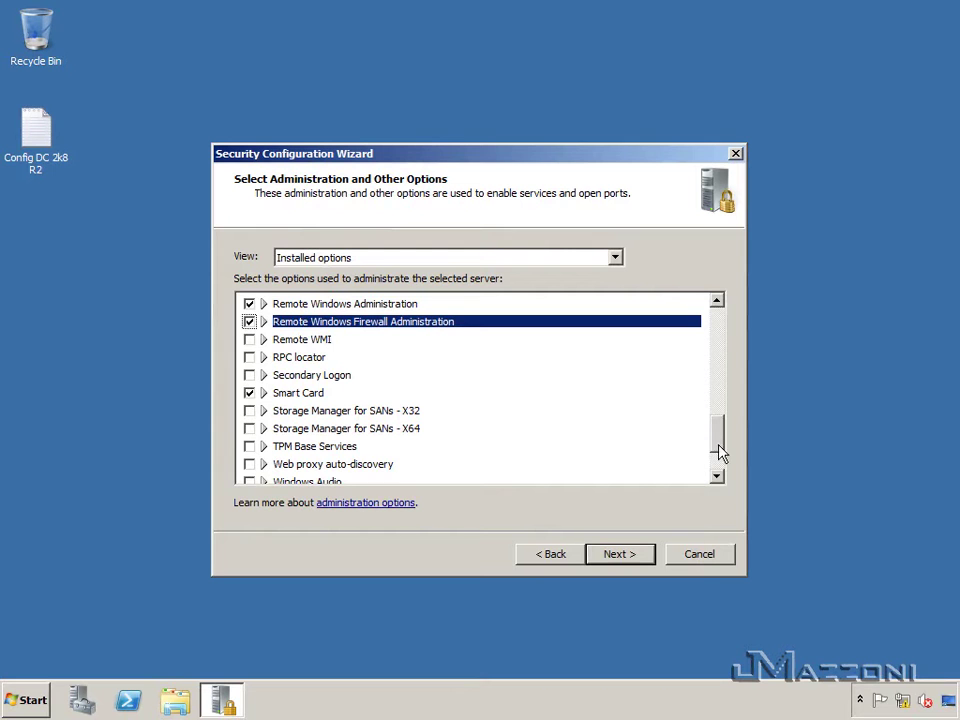
Step: Enable Remote Administration for Task Scheduler and, after reading its description, Remote DFSR Administration
{"action": "left_click_drag", "start_coordinate": [722, 448], "coordinate": [725, 418]}
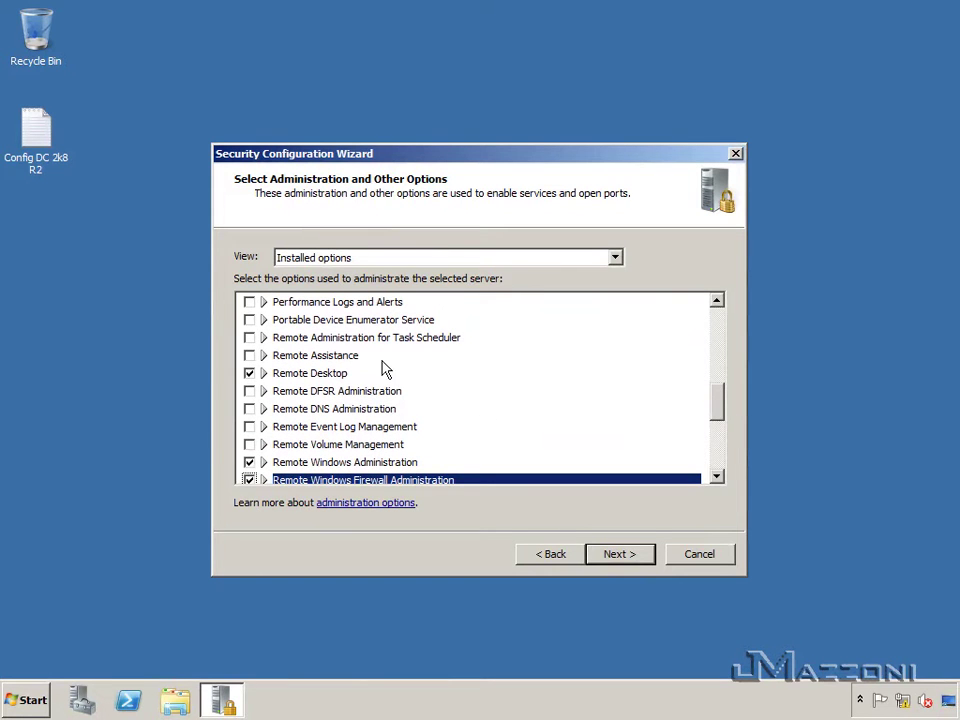
{"action": "left_click", "coordinate": [249, 337]}
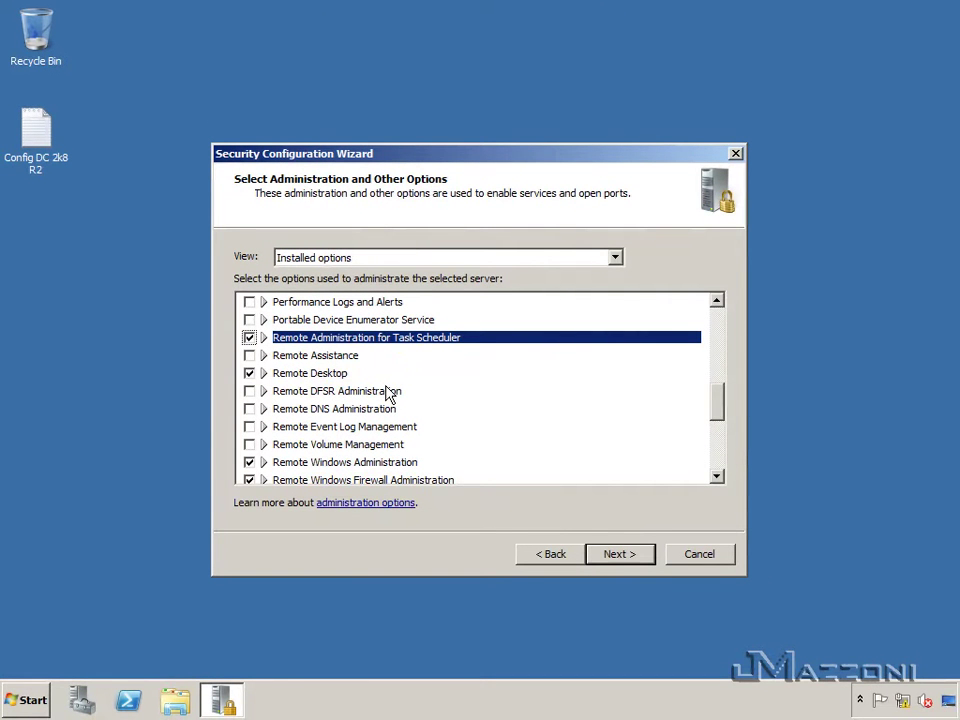
{"action": "left_click", "coordinate": [264, 392]}
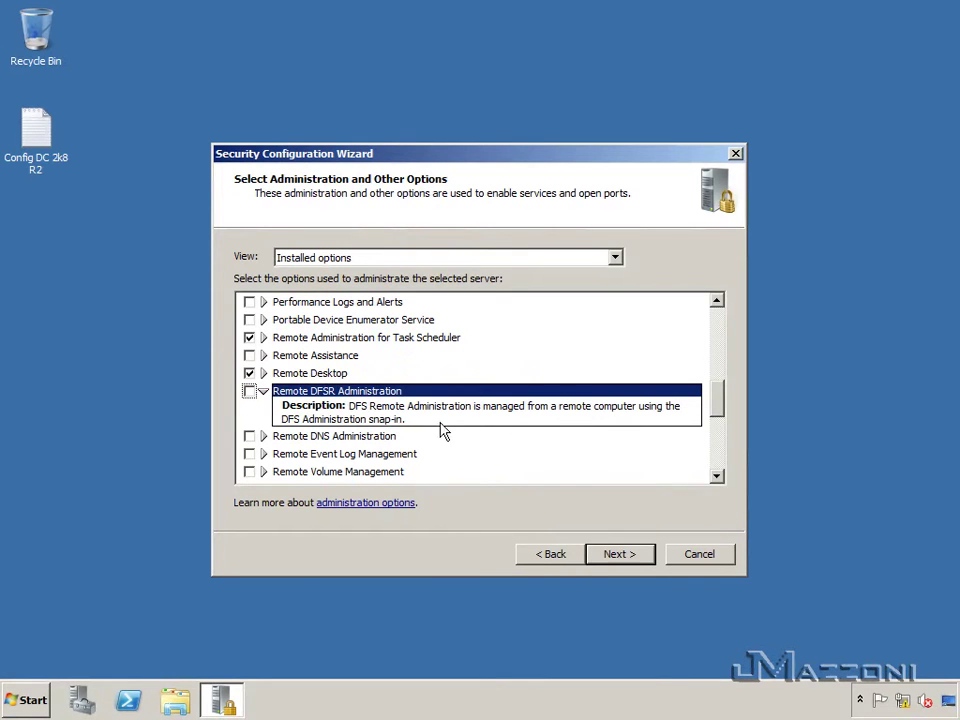
{"action": "left_click", "coordinate": [264, 392]}
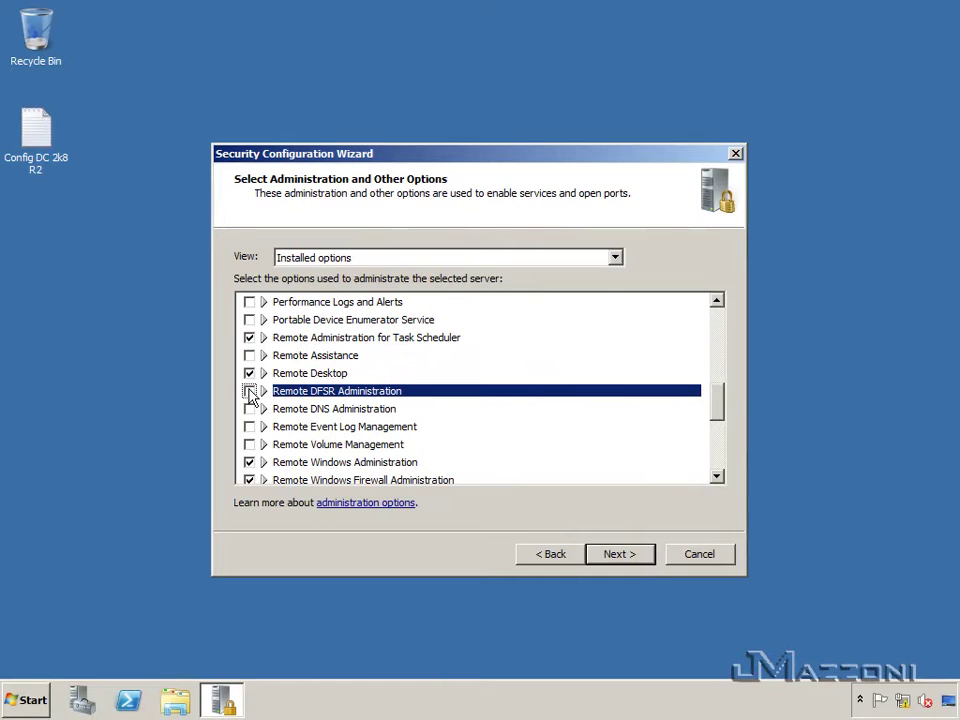
{"action": "left_click", "coordinate": [249, 392]}
{"action": "left_click", "coordinate": [249, 356]}
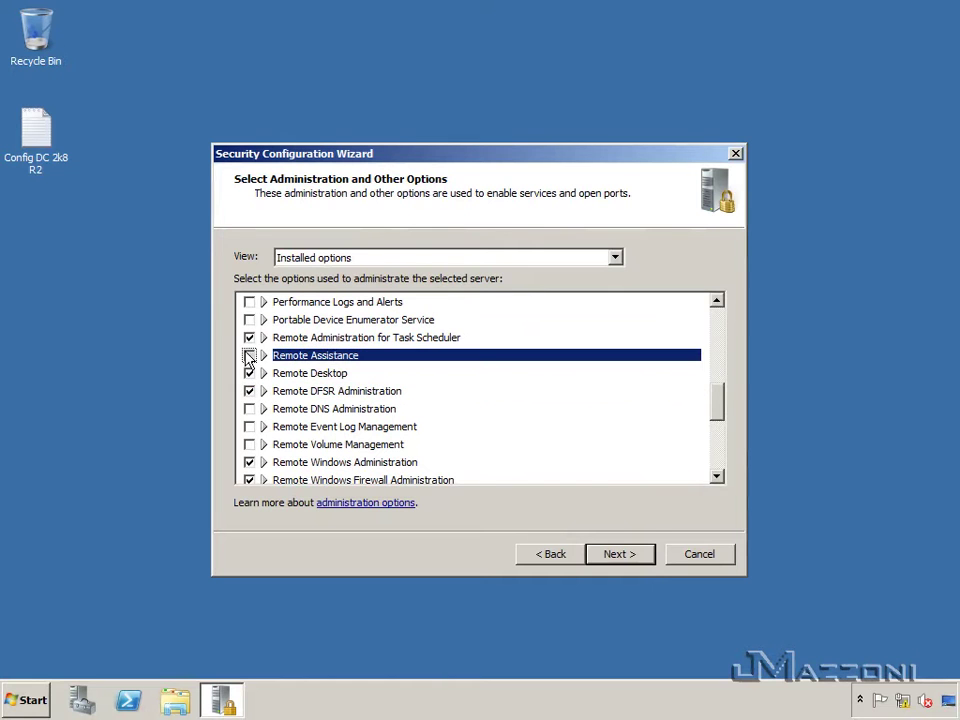
{"action": "left_click", "coordinate": [249, 356]}
{"action": "left_click_drag", "start_coordinate": [718, 414], "coordinate": [720, 425]}
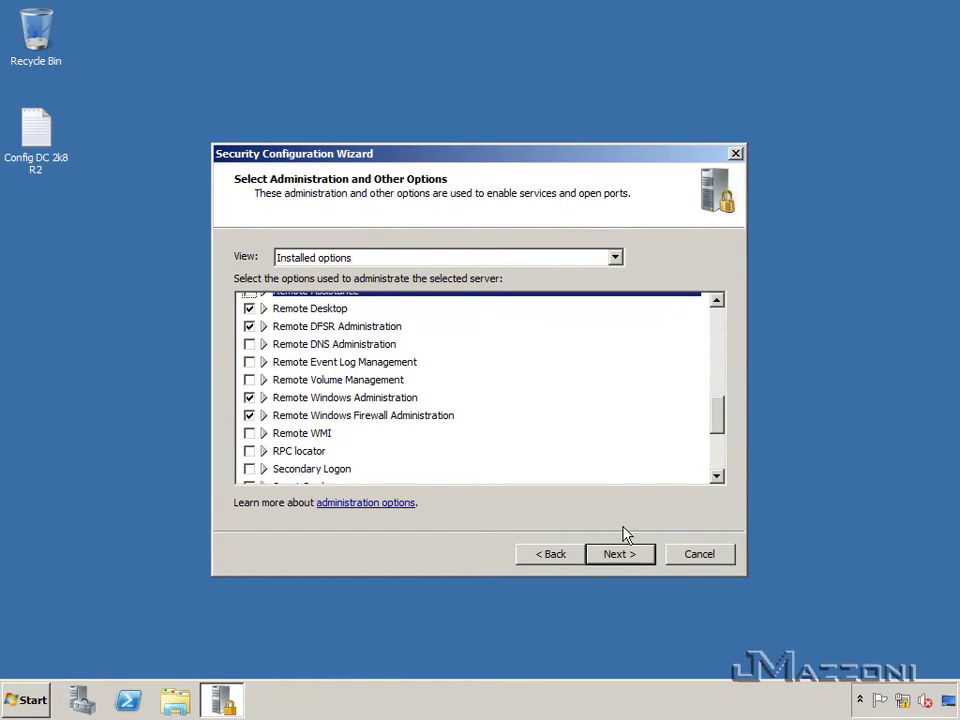
Step: Accept the administration options and keep "Do not change the startup mode of the service" for unspecified services
{"action": "left_click", "coordinate": [622, 555]}
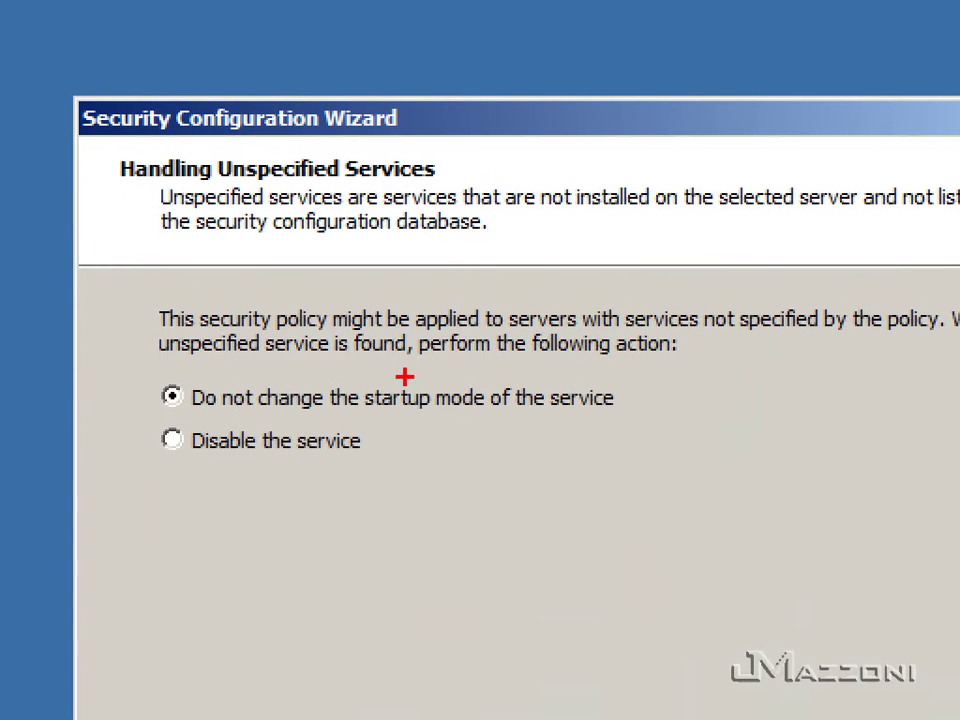
{"action": "mouse_move", "coordinate": [133, 377]}
{"action": "left_mouse_down"}
{"action": "mouse_move", "coordinate": [197, 416]}
{"action": "mouse_move", "coordinate": [538, 499]}
{"action": "mouse_move", "coordinate": [680, 500]}
{"action": "left_mouse_up"}
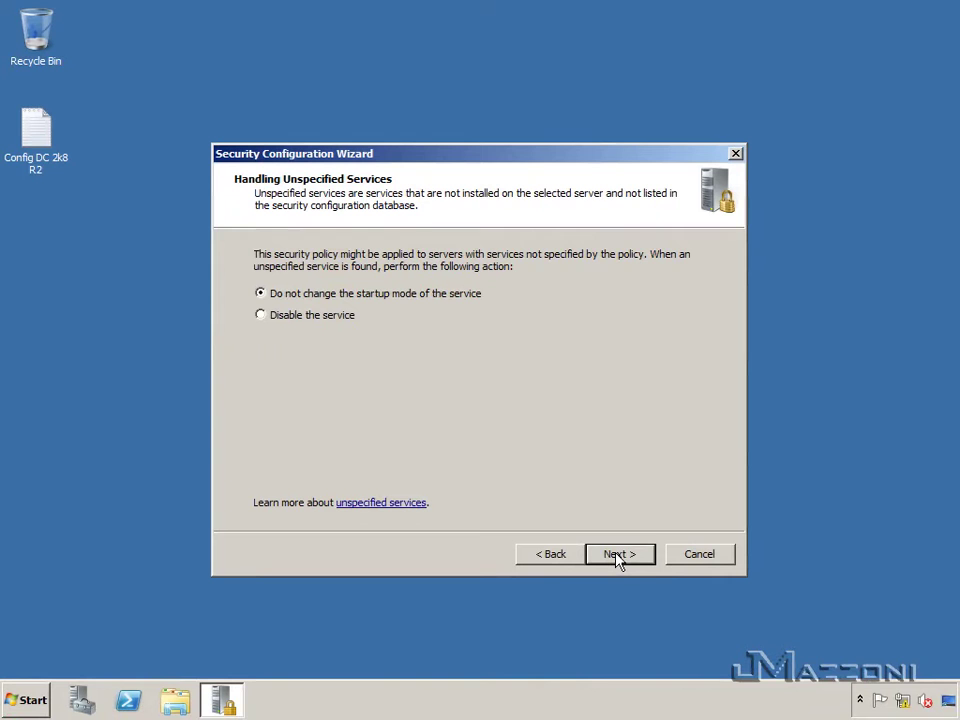
{"action": "left_click", "coordinate": [618, 556]}
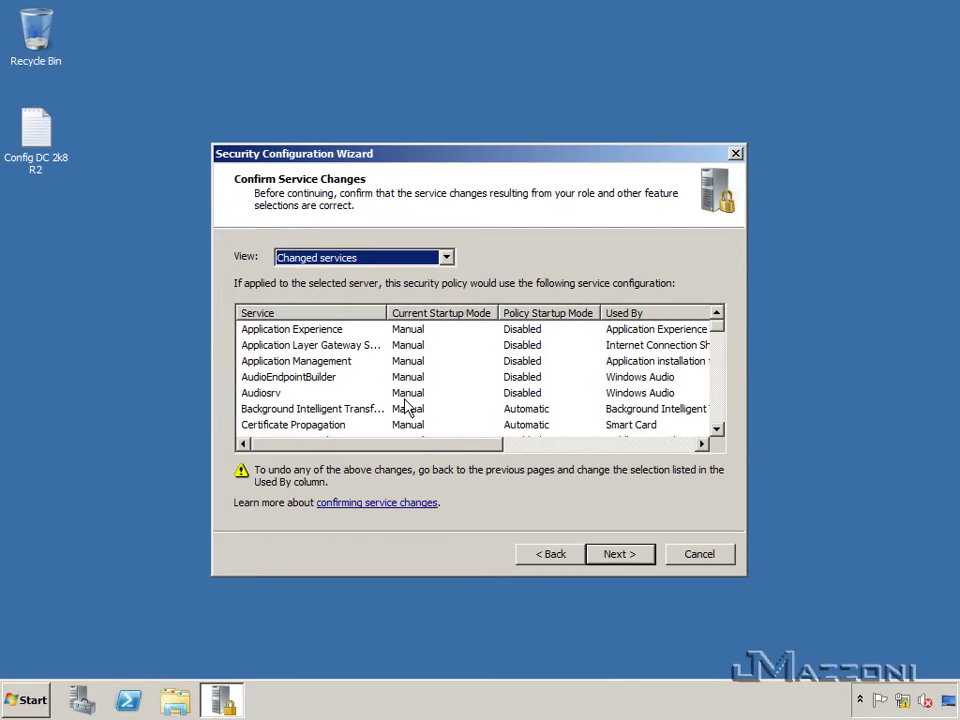
Step: Compare the current and policy startup modes of the changed services and confirm the service changes
{"action": "left_click", "coordinate": [447, 259]}
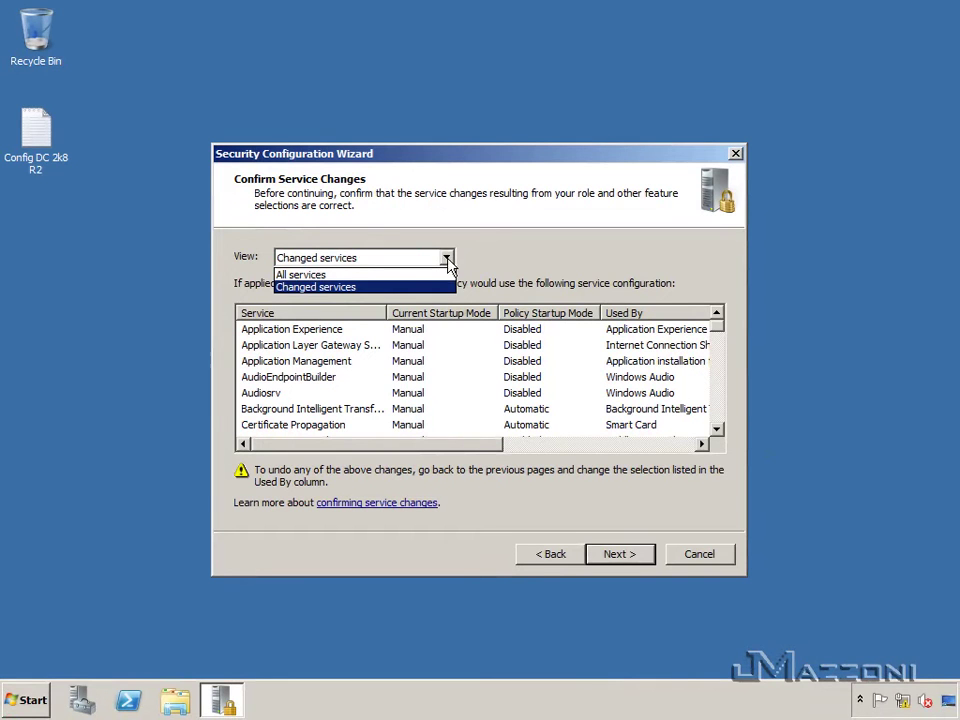
{"action": "left_click", "coordinate": [524, 270]}
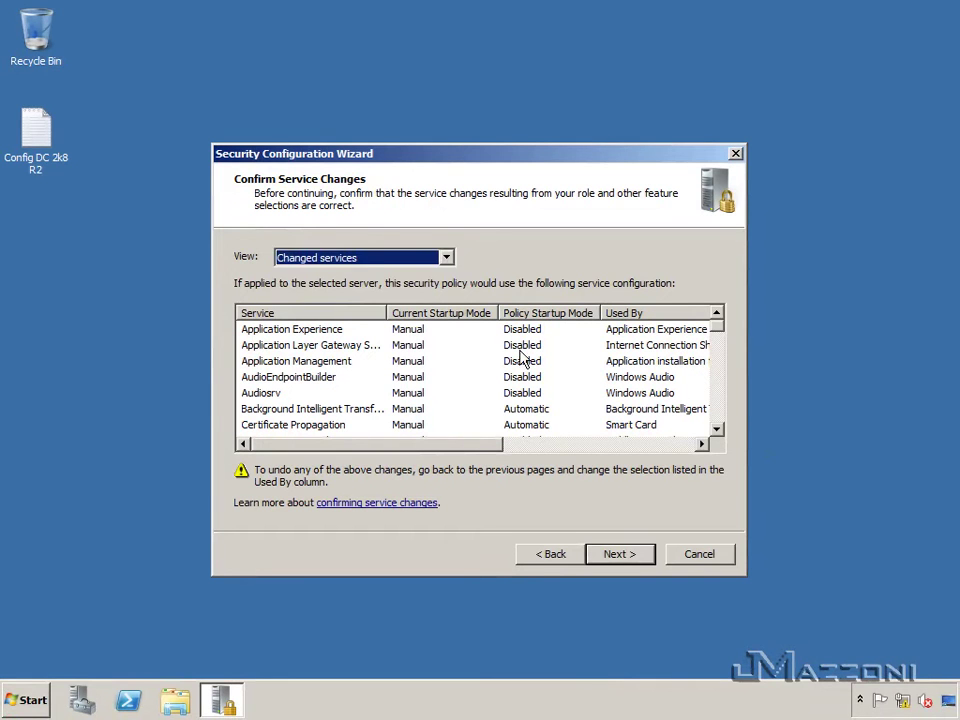
{"action": "key", "text": "ctrl+1"}
{"action": "left_click", "coordinate": [361, 341]}
{"action": "left_click_drag", "start_coordinate": [197, 271], "coordinate": [330, 530]}
{"action": "mouse_move", "coordinate": [410, 252]}
{"action": "left_mouse_down"}
{"action": "mouse_move", "coordinate": [557, 499]}
{"action": "mouse_move", "coordinate": [590, 530]}
{"action": "left_mouse_up"}
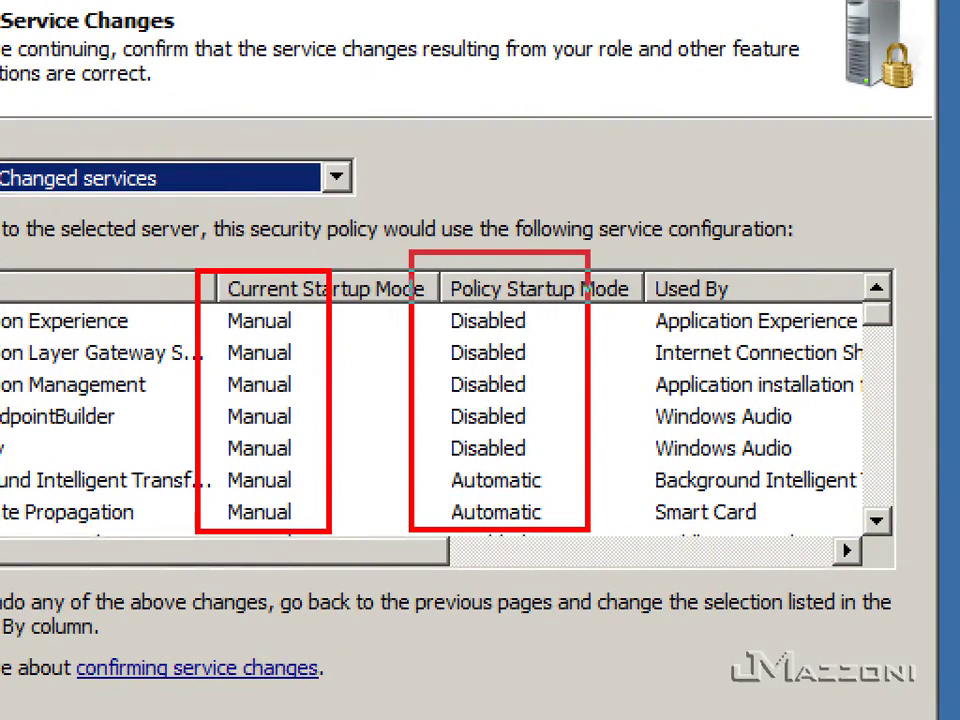
{"action": "key", "text": "Escape"}
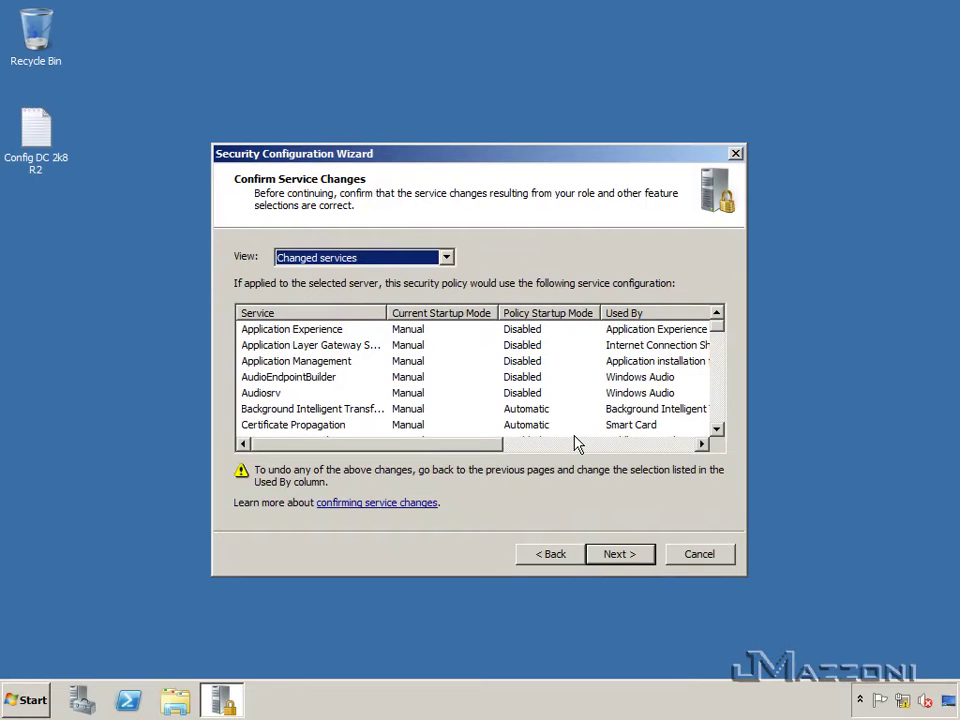
{"action": "left_click", "coordinate": [621, 556]}
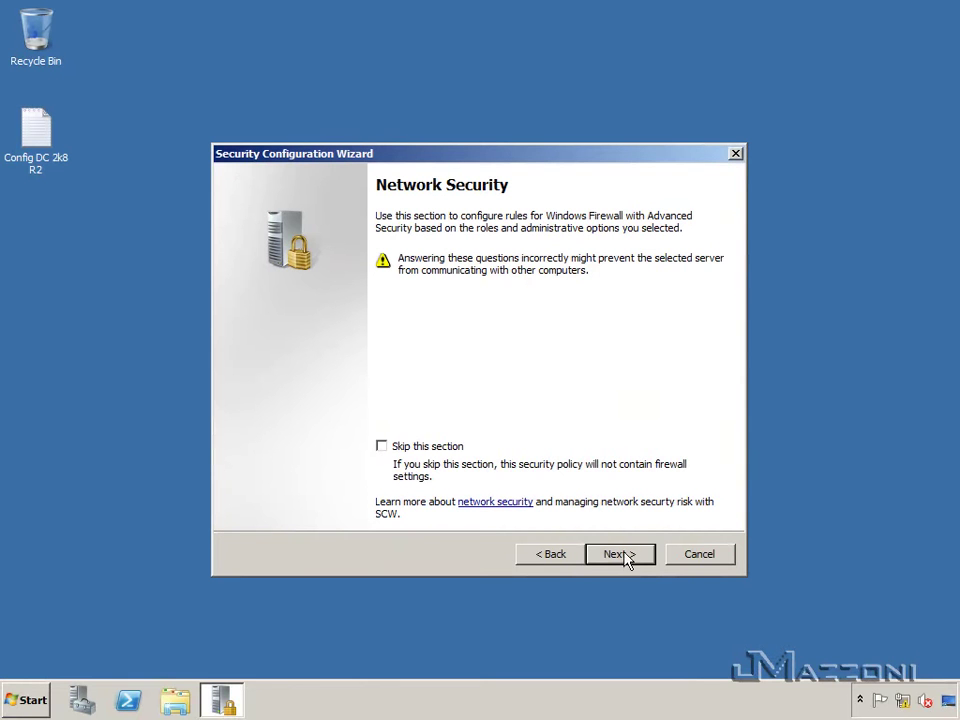
Step: Include the Network Security section, look through the full list of firewall rules and its view filters, and accept the selected rules
{"action": "key", "text": "ctrl+1"}
{"action": "scroll", "coordinate": [476, 210], "scroll_direction": "down", "scroll_amount": 2}
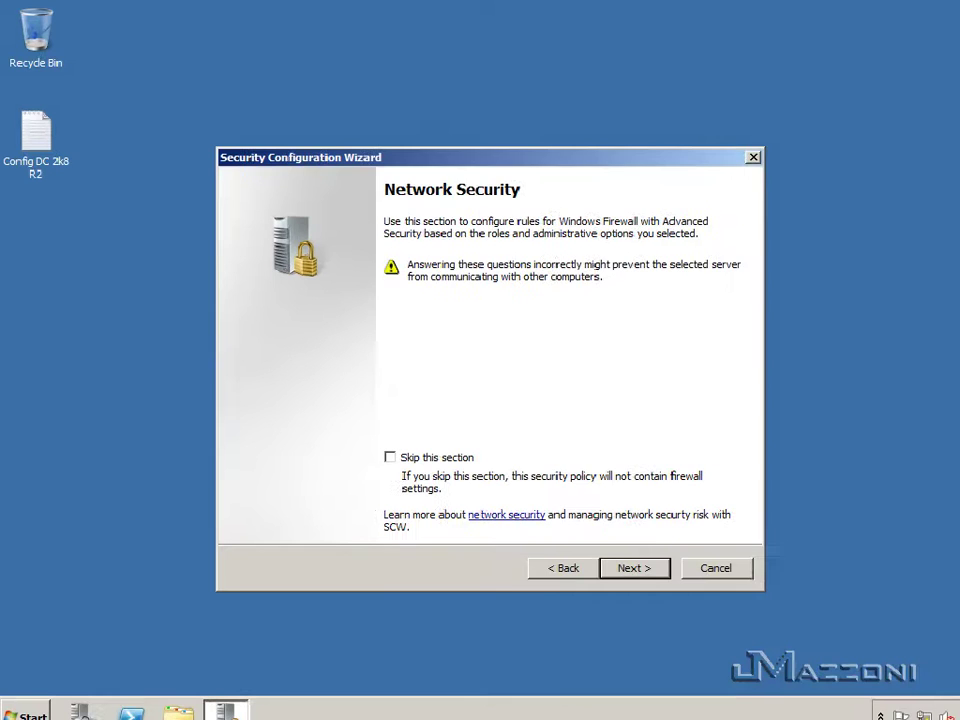
{"action": "left_click", "coordinate": [624, 561]}
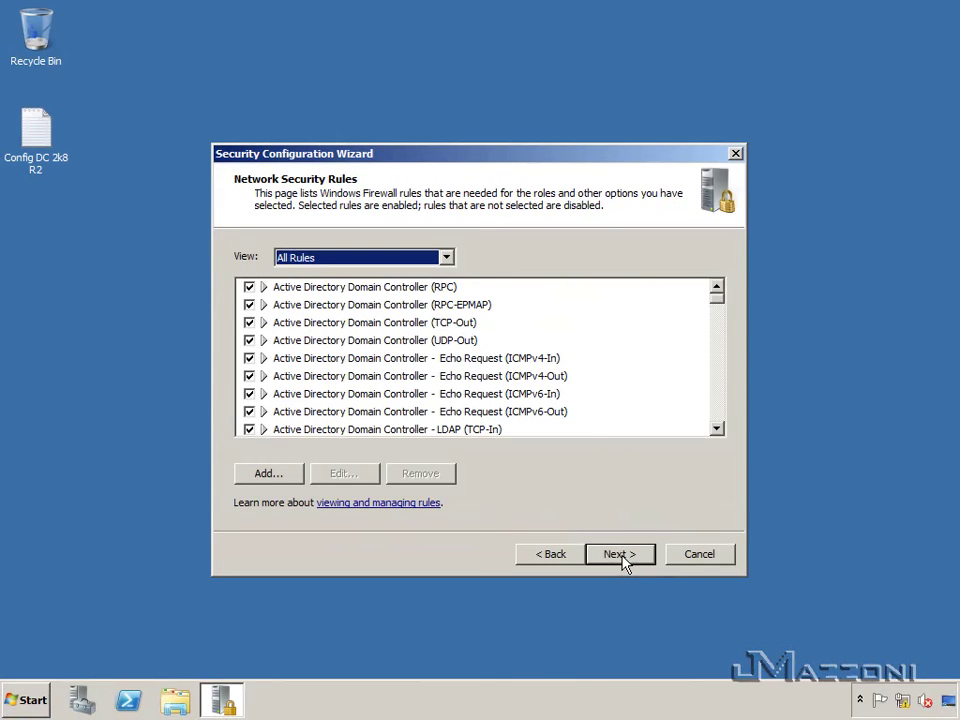
{"action": "left_click_drag", "start_coordinate": [721, 298], "coordinate": [735, 435]}
{"action": "left_click", "coordinate": [443, 259]}
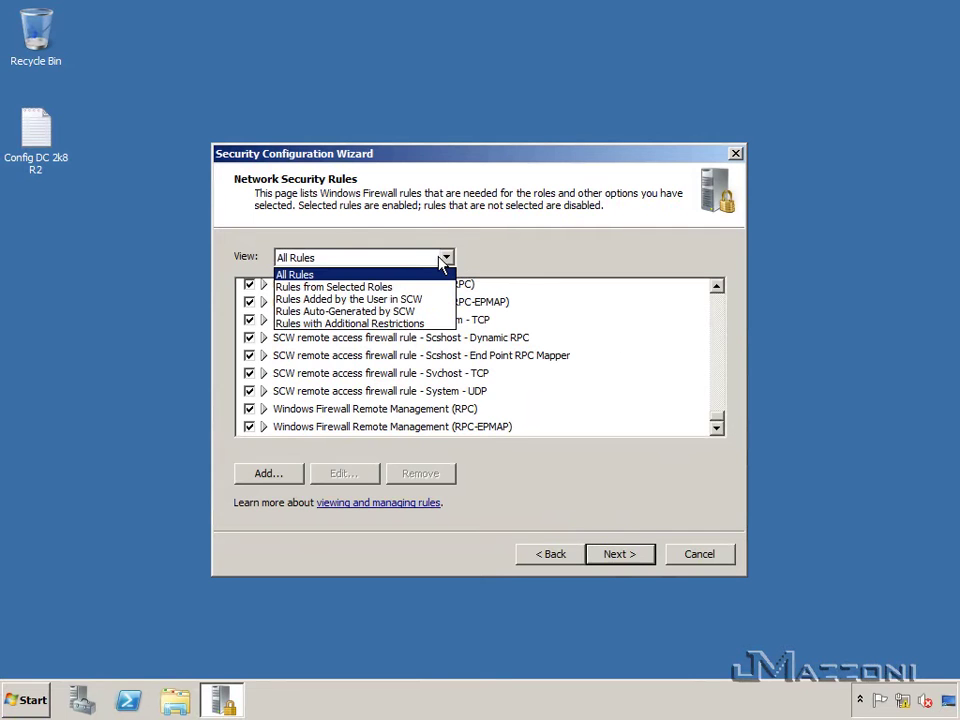
{"action": "left_click", "coordinate": [443, 262]}
{"action": "left_click", "coordinate": [619, 557]}
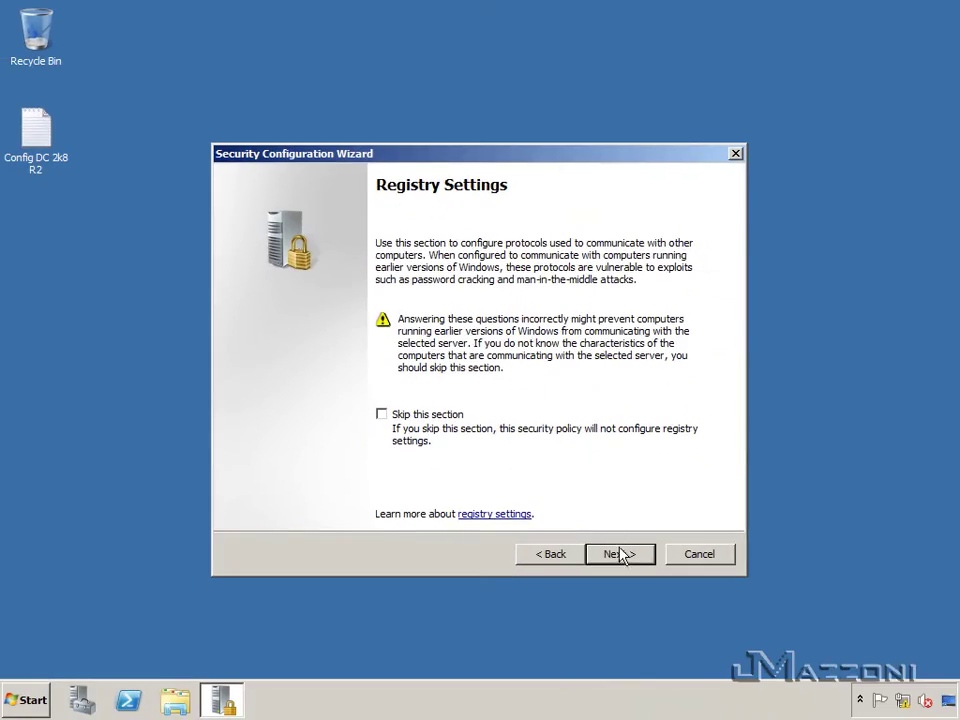
Step: In the registry settings, keep both SMB security signature attributes and select Windows 2000 Service Pack 3 or later for LDAP signing
{"action": "left_click", "coordinate": [619, 555]}
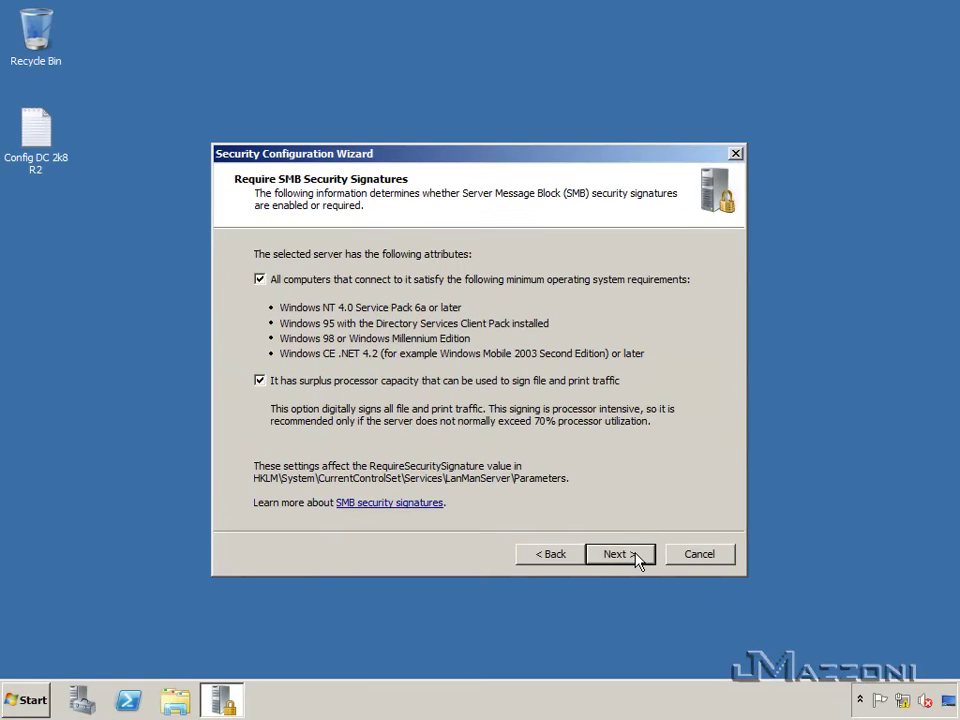
{"action": "left_click", "coordinate": [636, 558]}
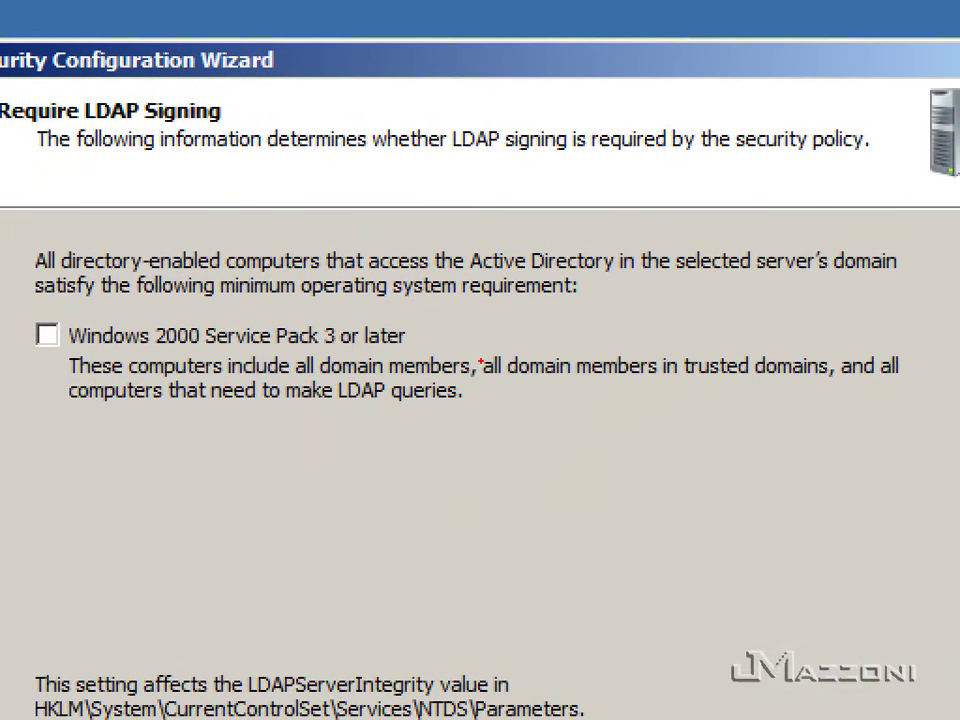
{"action": "mouse_move", "coordinate": [20, 312]}
{"action": "left_mouse_down"}
{"action": "mouse_move", "coordinate": [206, 422]}
{"action": "mouse_move", "coordinate": [823, 422]}
{"action": "left_mouse_up"}
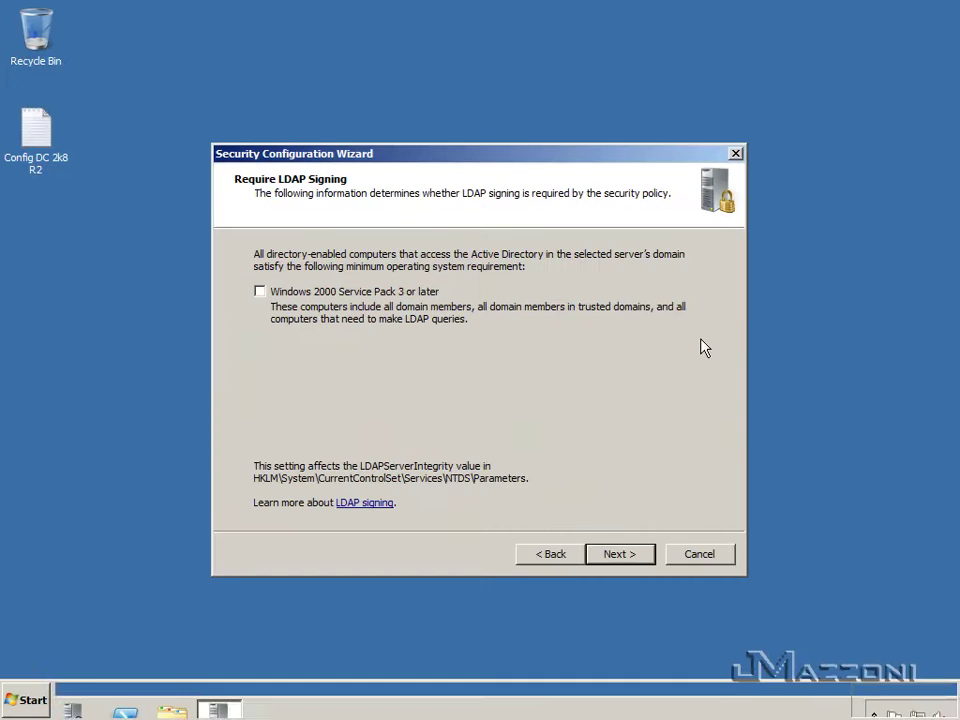
{"action": "left_click", "coordinate": [205, 346]}
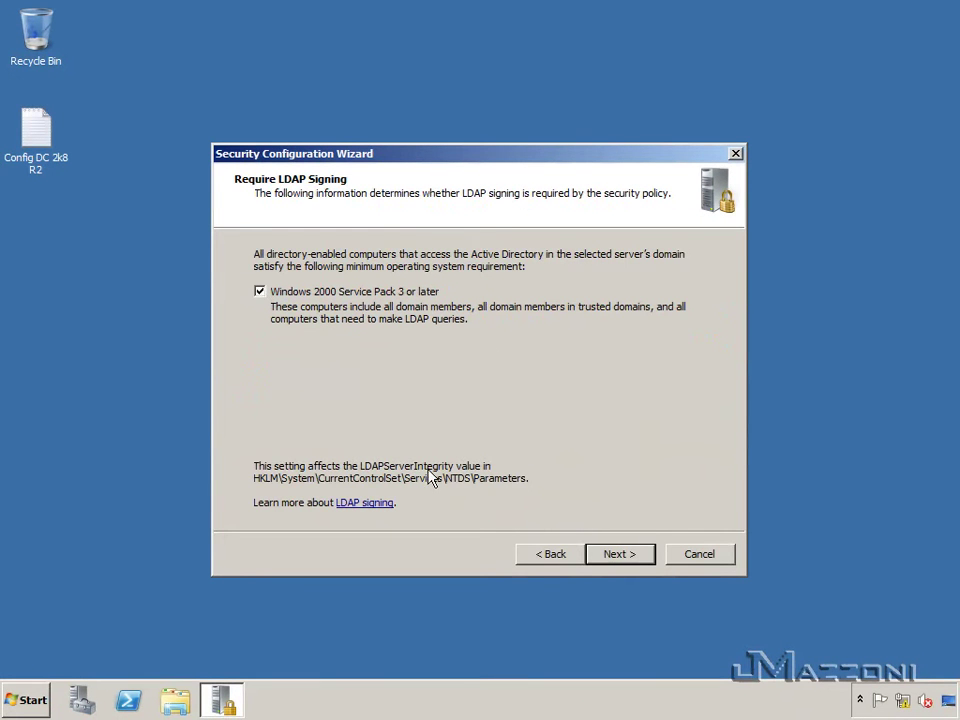
Step: Keep Domain Accounts for outbound authentication with Windows NT 4.0 Service Pack 6a or later, and confirm the registry settings summary
{"action": "left_click", "coordinate": [606, 553]}
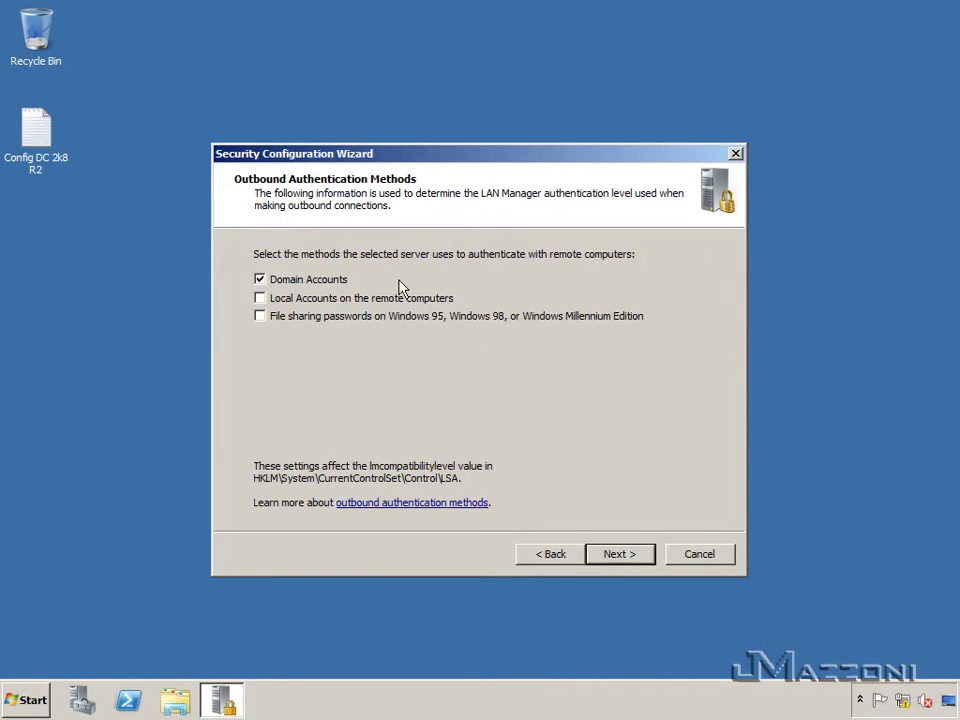
{"action": "left_click", "coordinate": [640, 561]}
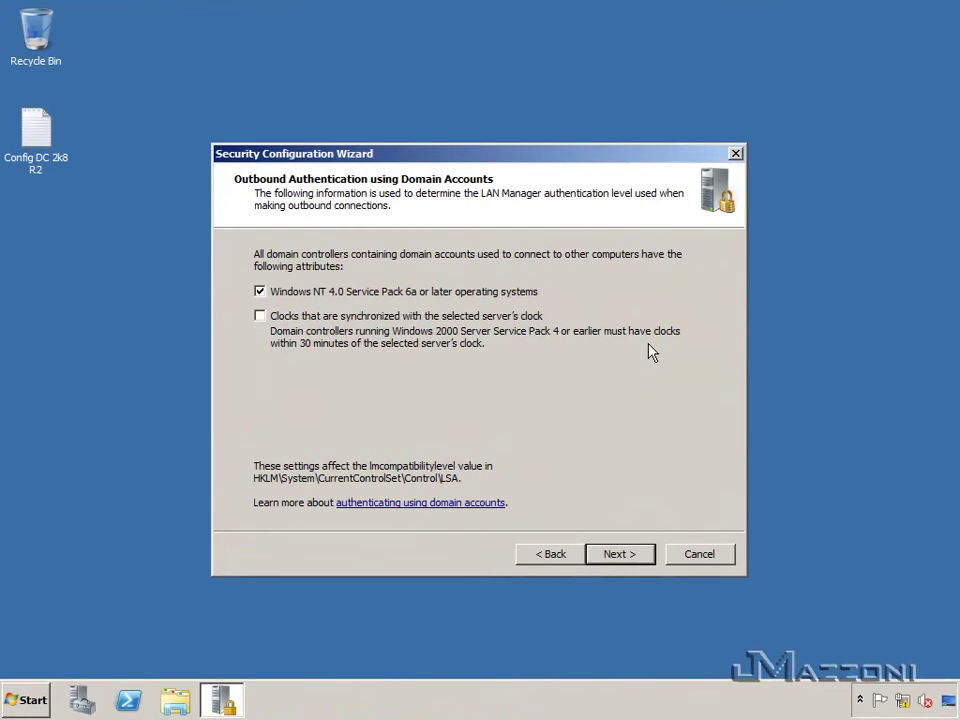
{"action": "left_click", "coordinate": [630, 563]}
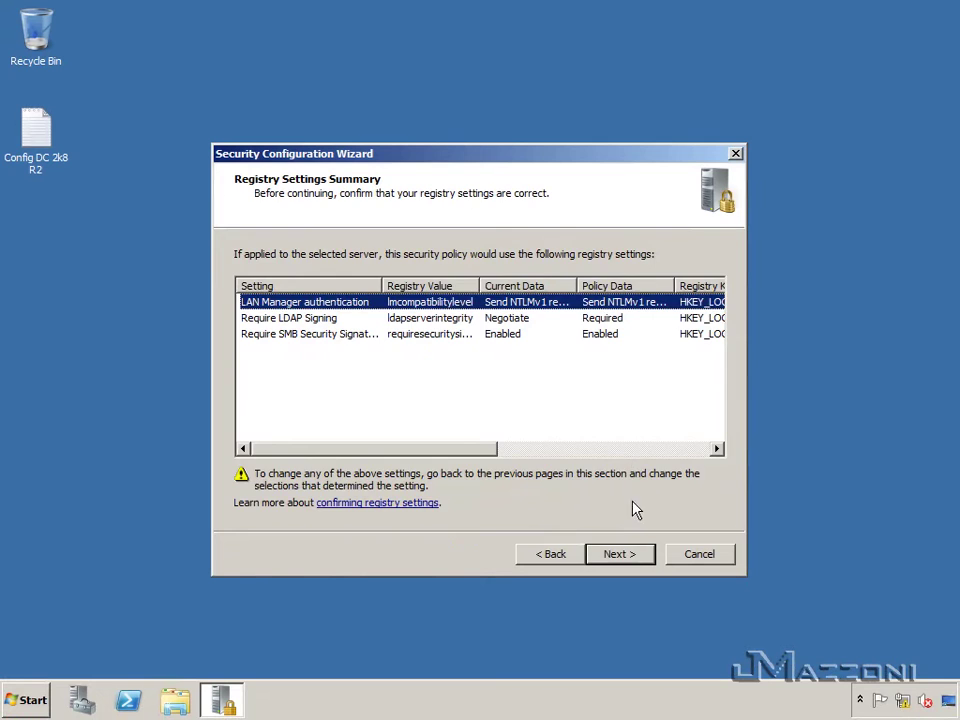
{"action": "left_click", "coordinate": [634, 561]}
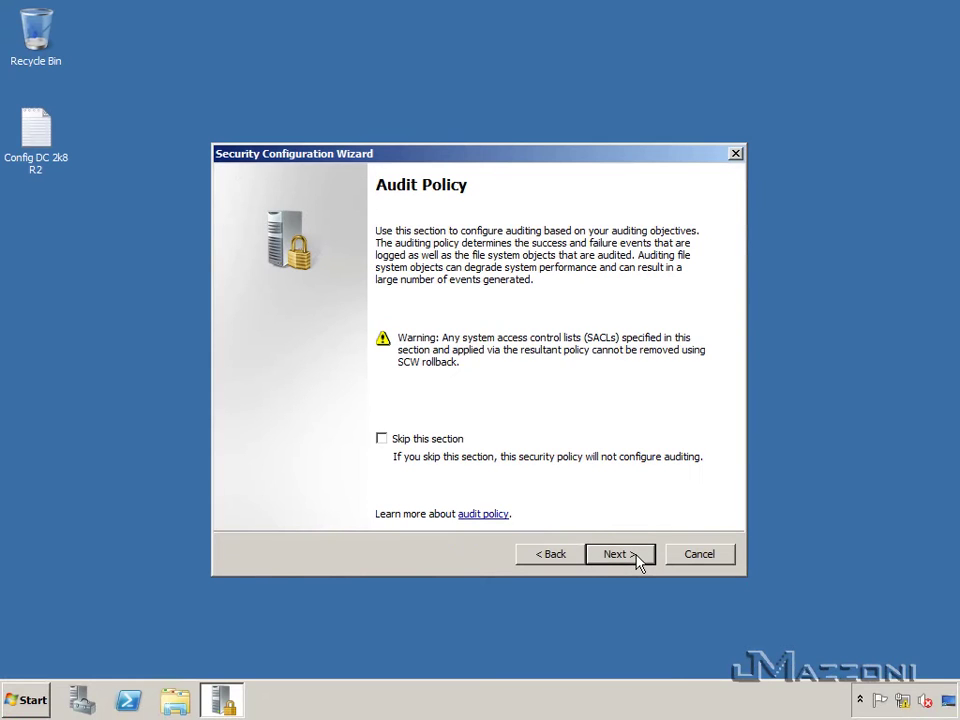
Step: Include the Audit Policy section, keep "Audit successful activities", and accept the audit summary with the SCWAudit.inf security template included
{"action": "left_click", "coordinate": [636, 561]}
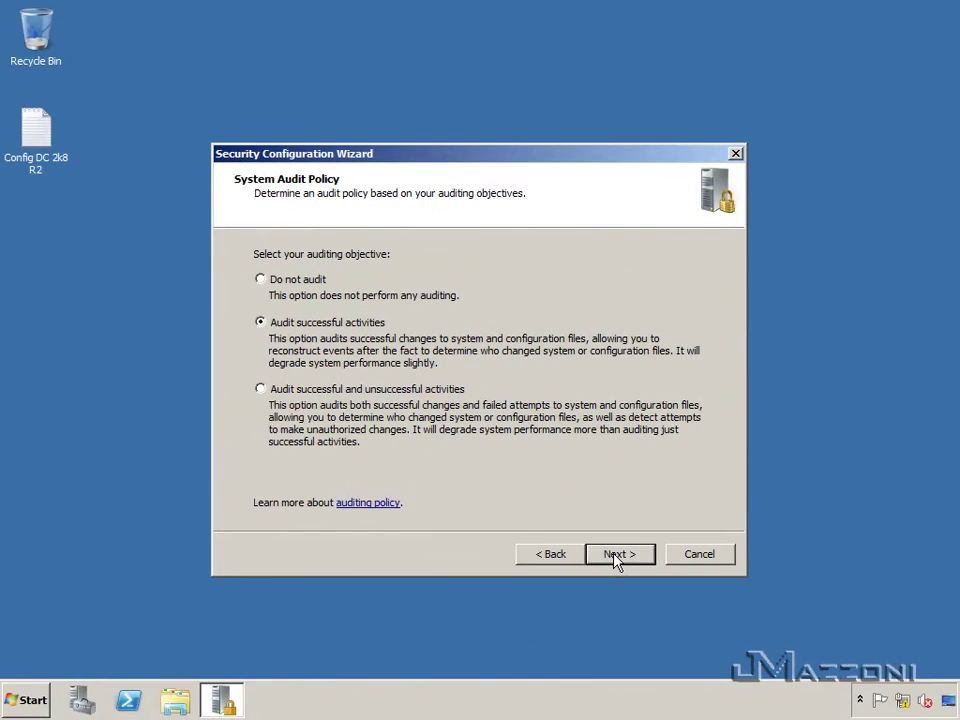
{"action": "left_click", "coordinate": [617, 555]}
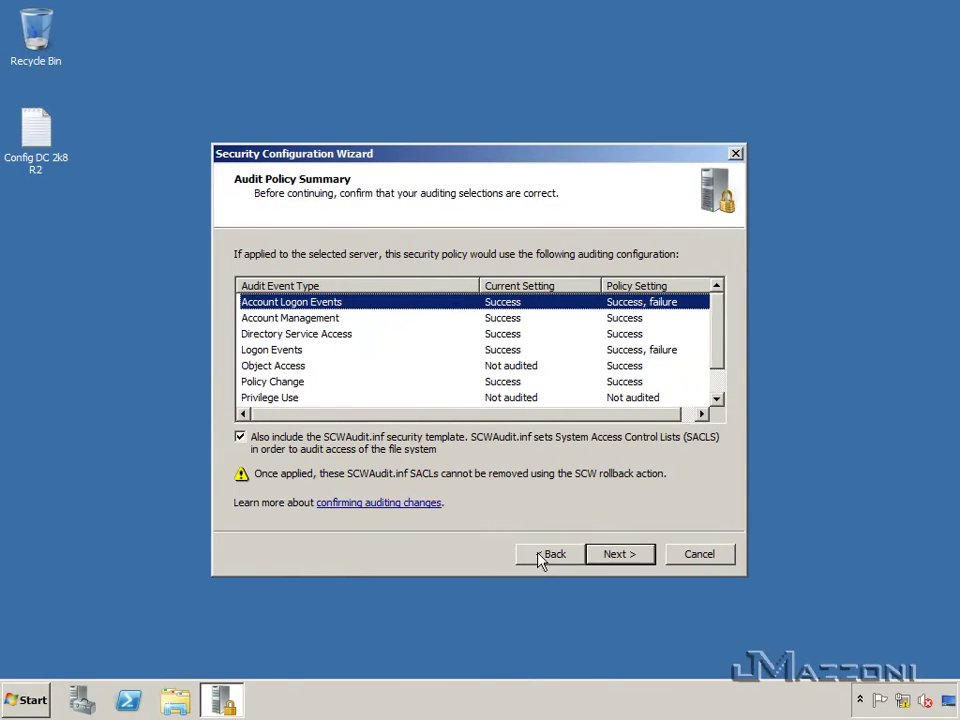
{"action": "left_click", "coordinate": [613, 556]}
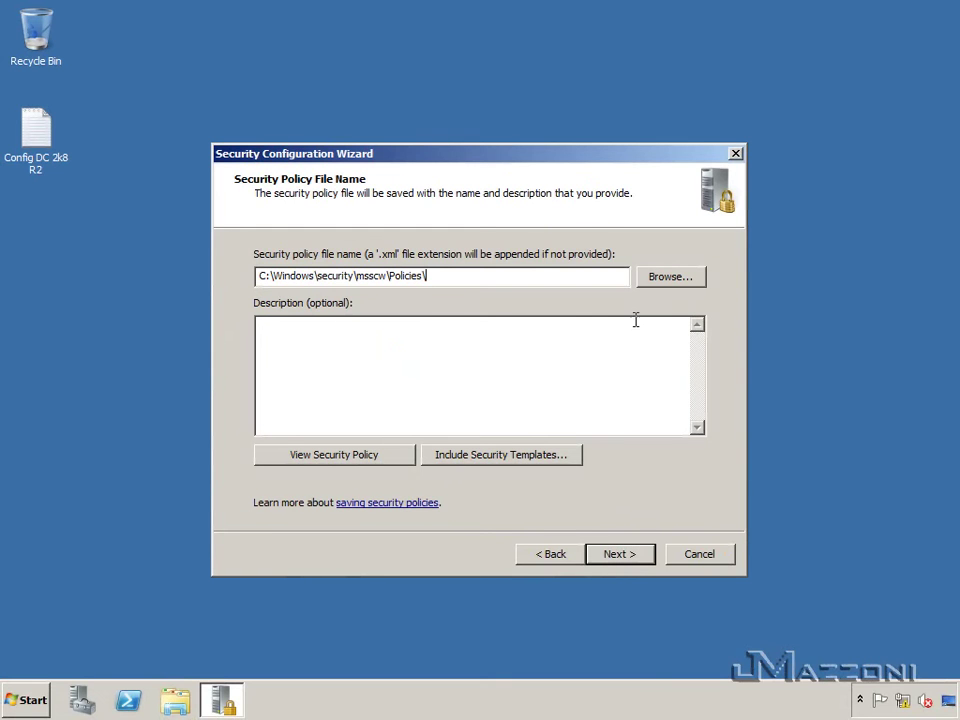
Step: Set the security policy file to "Policy Security Wizard" on the Desktop, as an XML security policy
{"action": "left_click", "coordinate": [655, 281]}
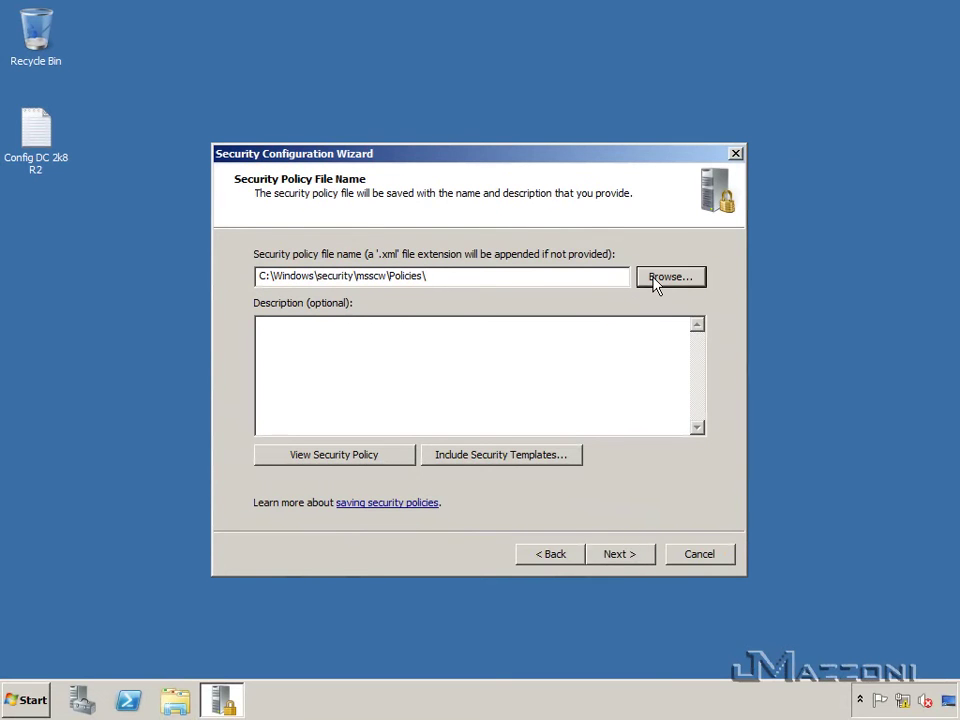
{"action": "left_click", "coordinate": [298, 285]}
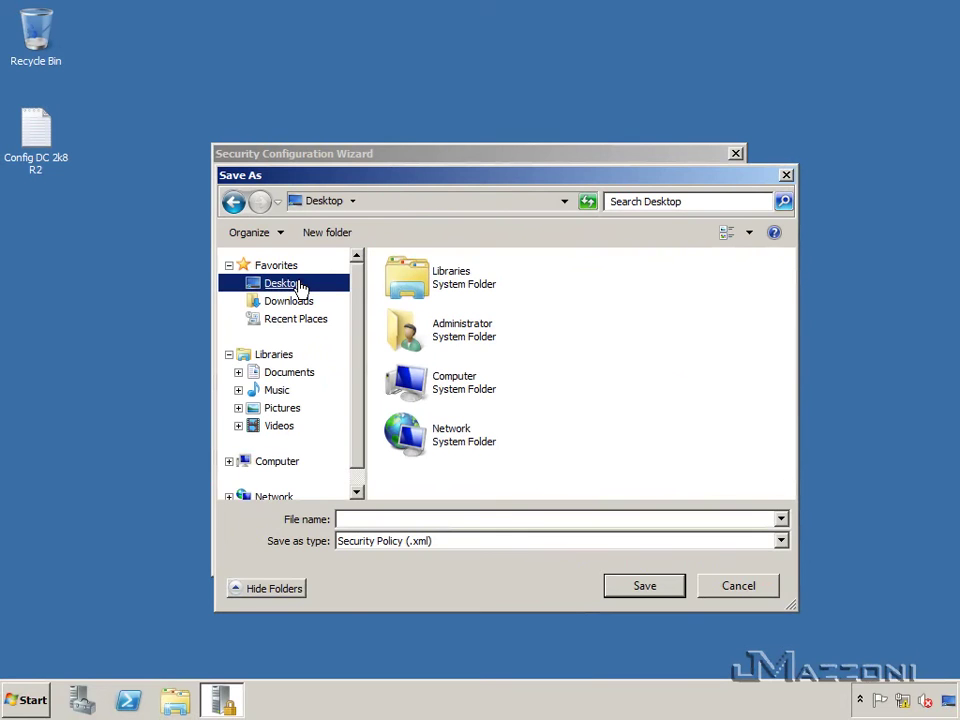
{"action": "left_click", "coordinate": [476, 514]}
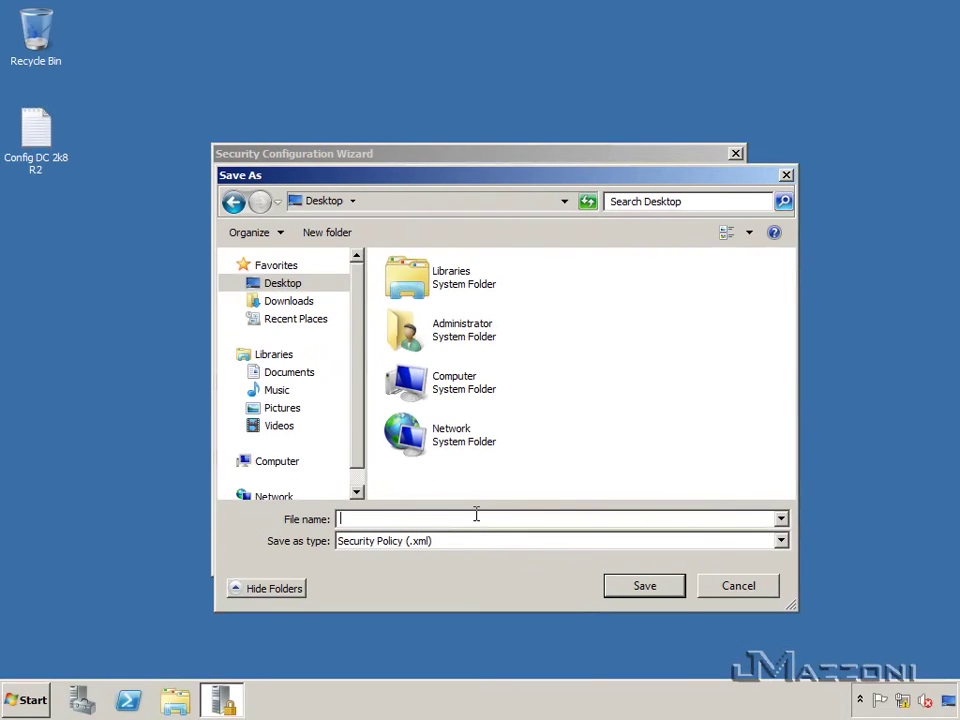
{"action": "type", "text": "Policy Security Wizard"}
{"action": "key", "text": "Return"}
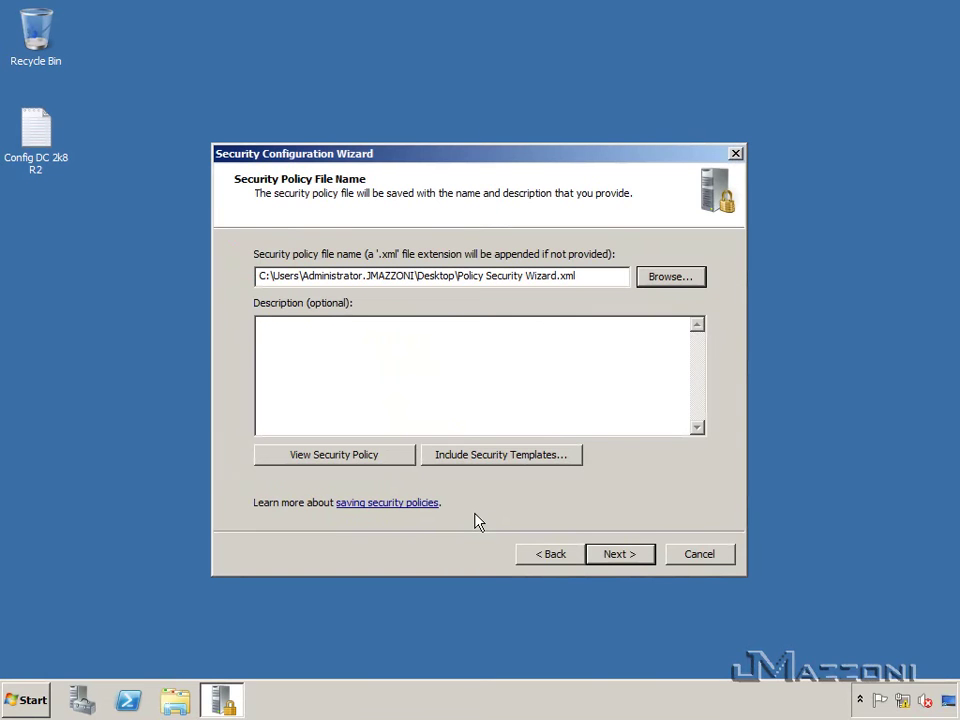
Step: Save the security policy, keep "Apply later", and finish the wizard
{"action": "left_click", "coordinate": [621, 558]}
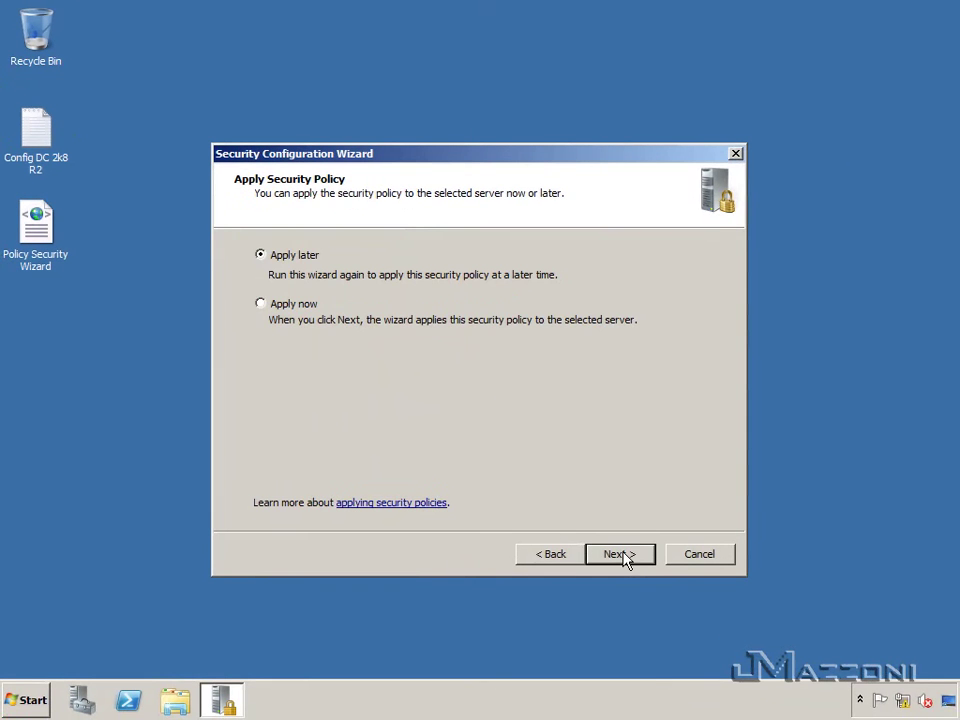
{"action": "left_click", "coordinate": [622, 555]}
{"action": "left_click", "coordinate": [620, 555]}
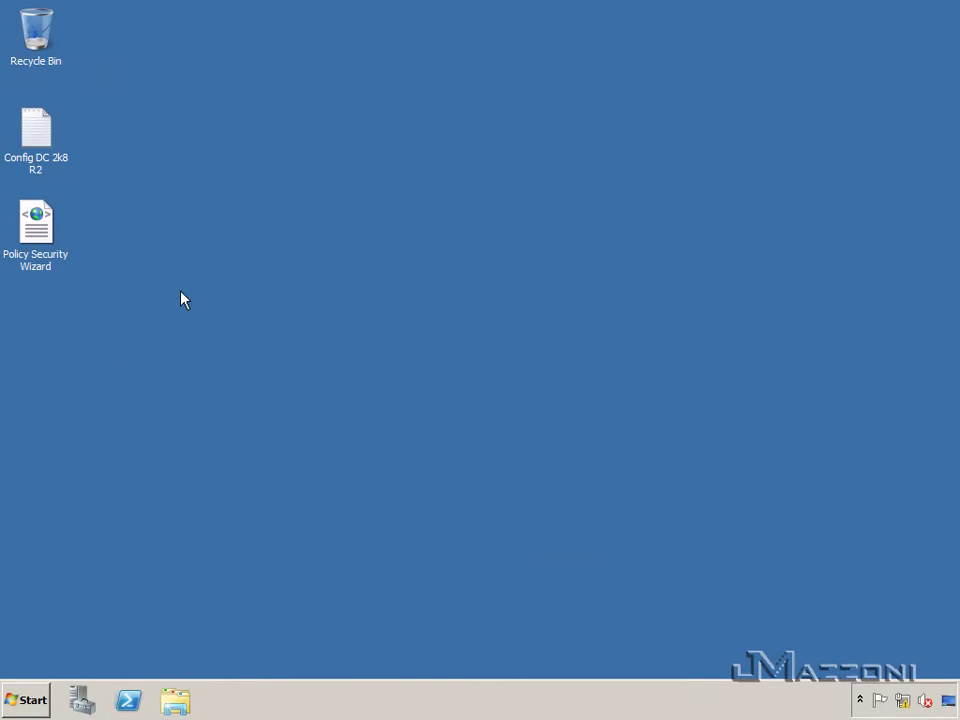
Step: Open Windows Firewall with Advanced Security, check the state of the domain, private and public profiles, and close it
{"action": "left_click", "coordinate": [17, 704]}
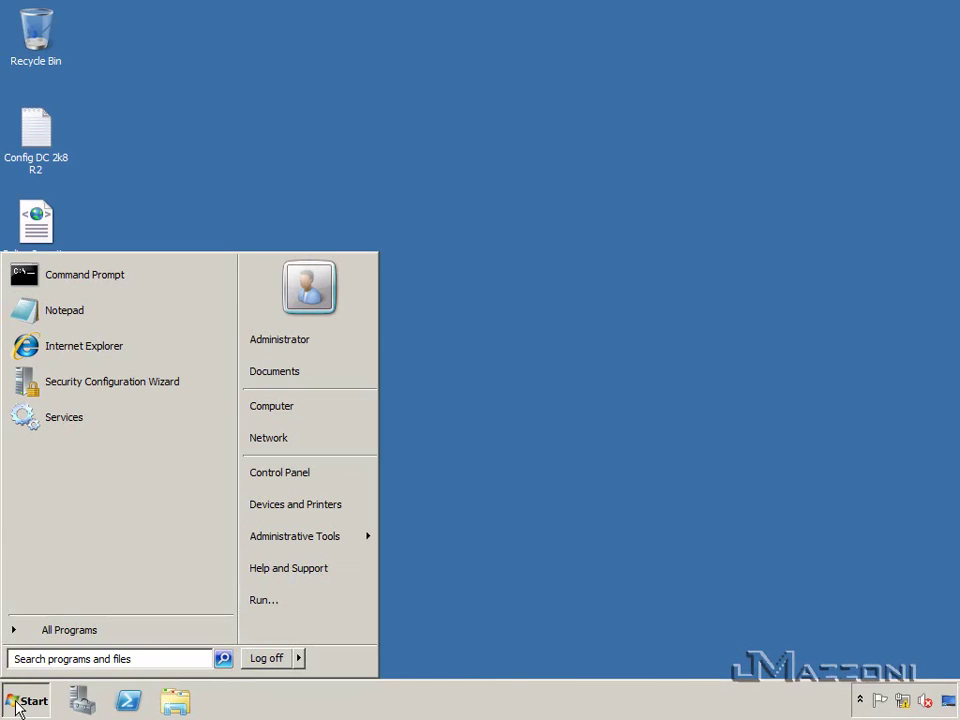
{"action": "mouse_move", "coordinate": [281, 548]}
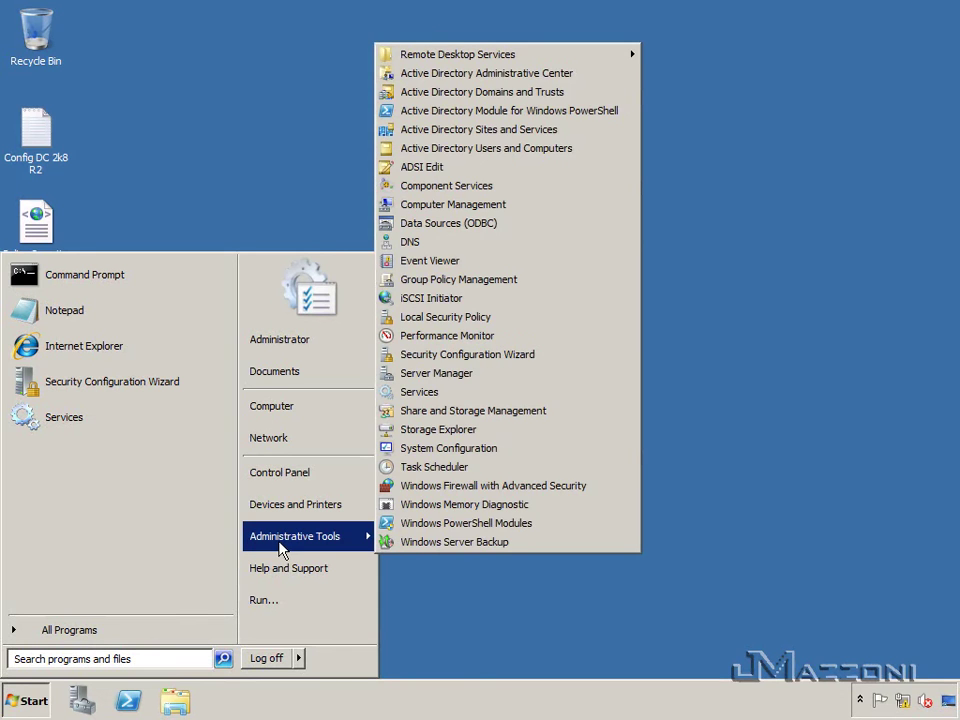
{"action": "left_click", "coordinate": [419, 489]}
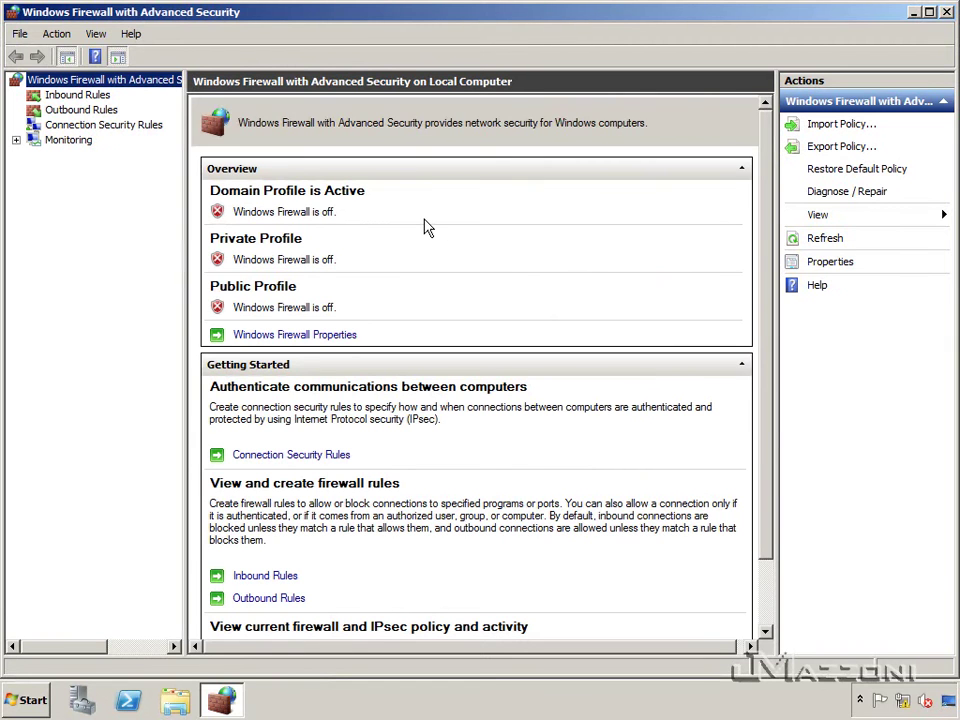
{"action": "right_click", "coordinate": [116, 86]}
{"action": "left_click", "coordinate": [164, 188]}
{"action": "left_click", "coordinate": [946, 13]}
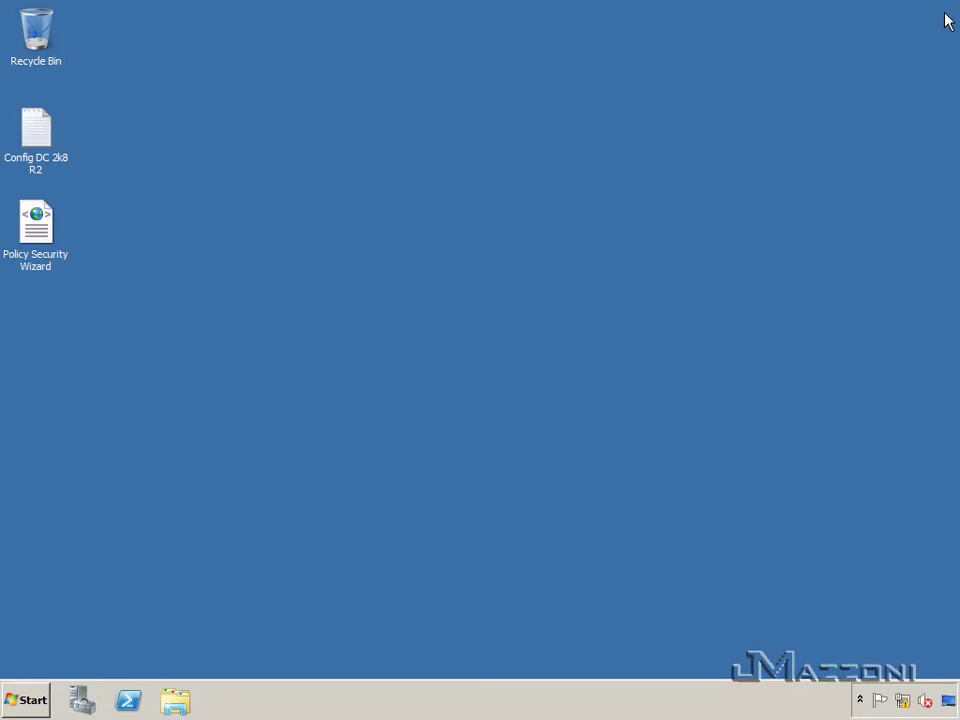
Step: Open the Policy Security Wizard XML file from the desktop in a maximized browser, allow its blocked content, and close the extra tab
{"action": "double_click", "coordinate": [53, 237]}
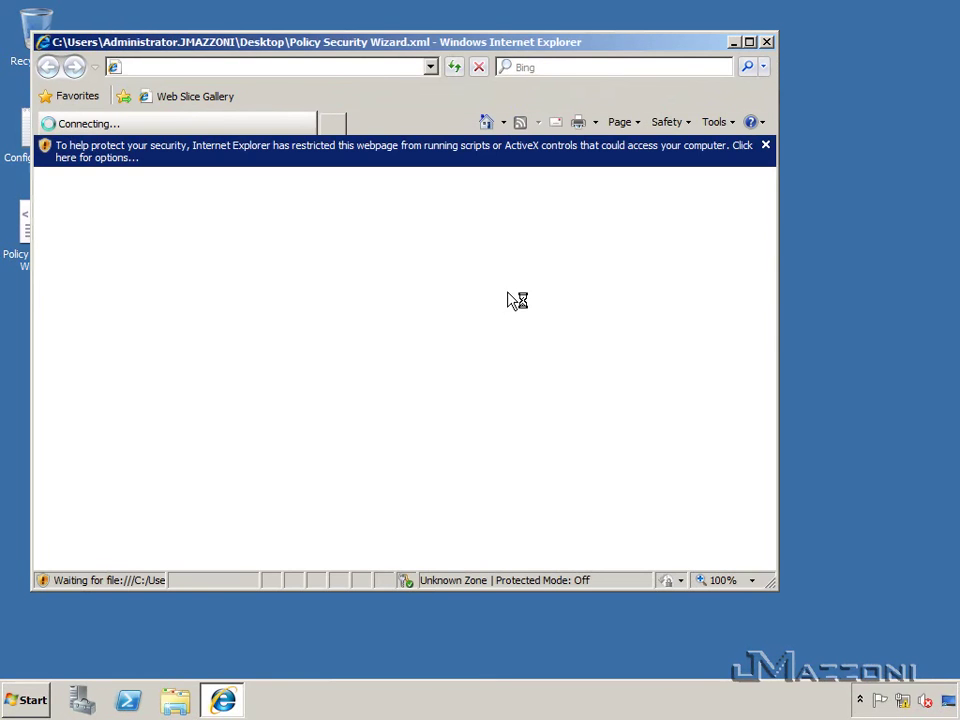
{"action": "left_click", "coordinate": [749, 41]}
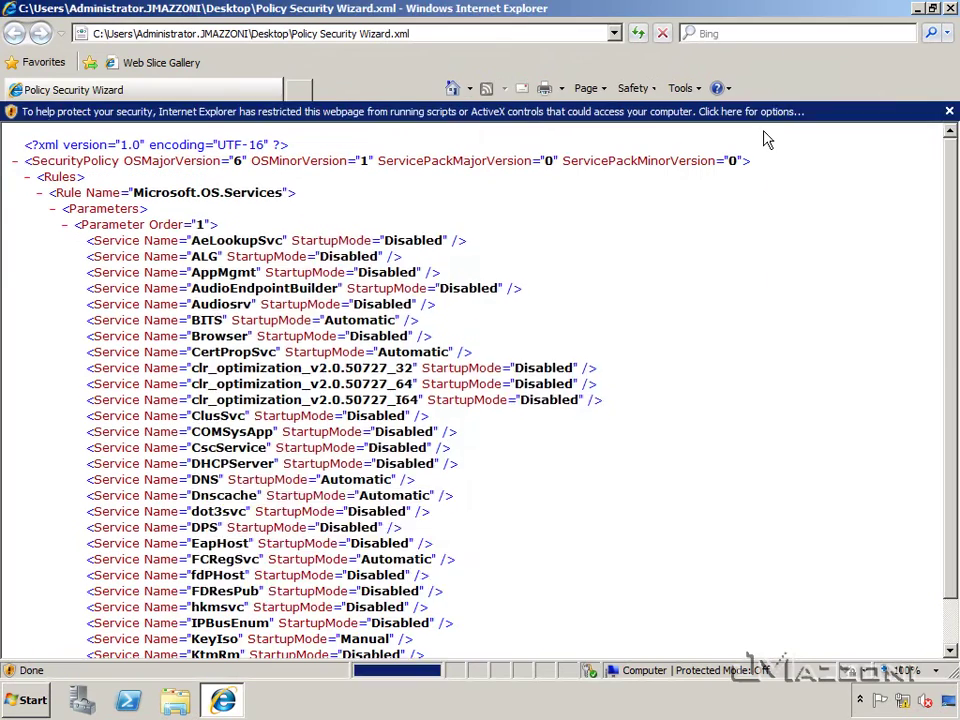
{"action": "left_click", "coordinate": [709, 568]}
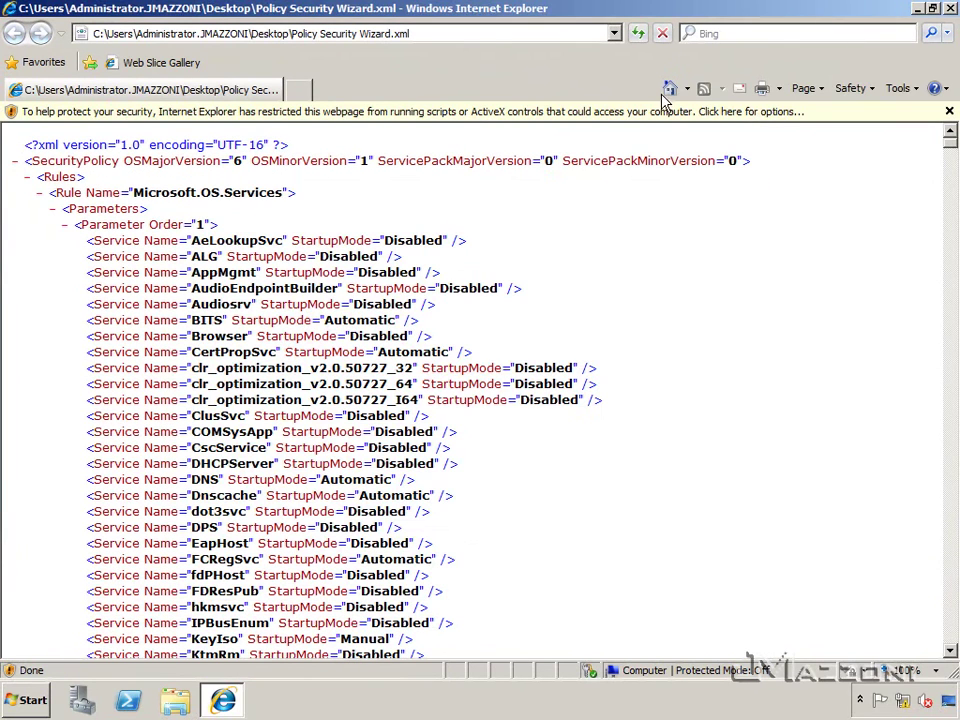
{"action": "left_click", "coordinate": [663, 111]}
{"action": "left_click", "coordinate": [720, 119]}
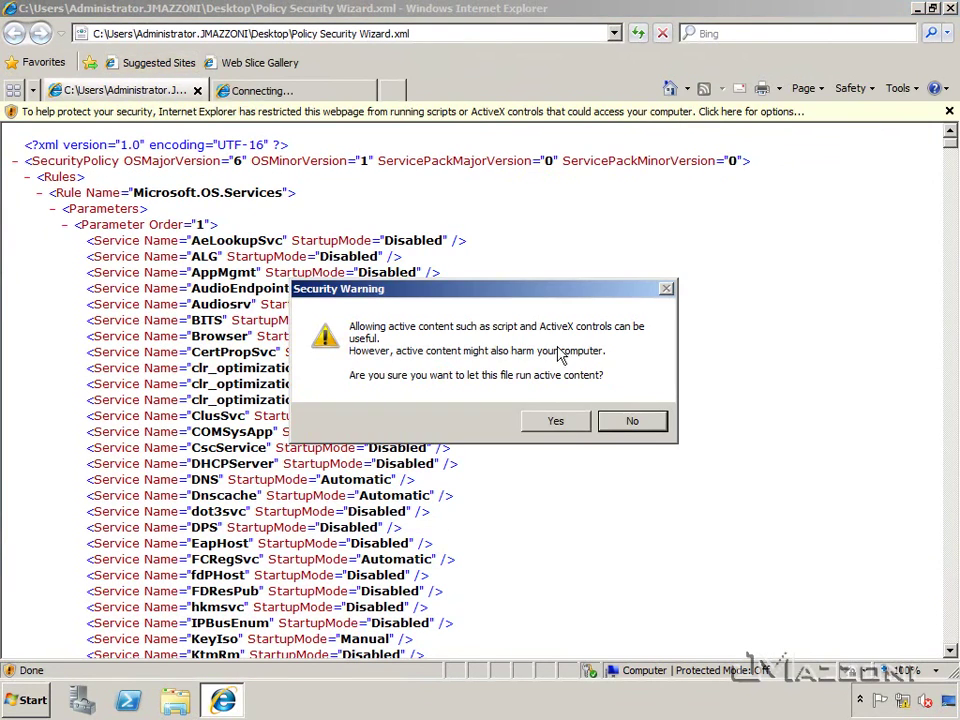
{"action": "left_click", "coordinate": [579, 421]}
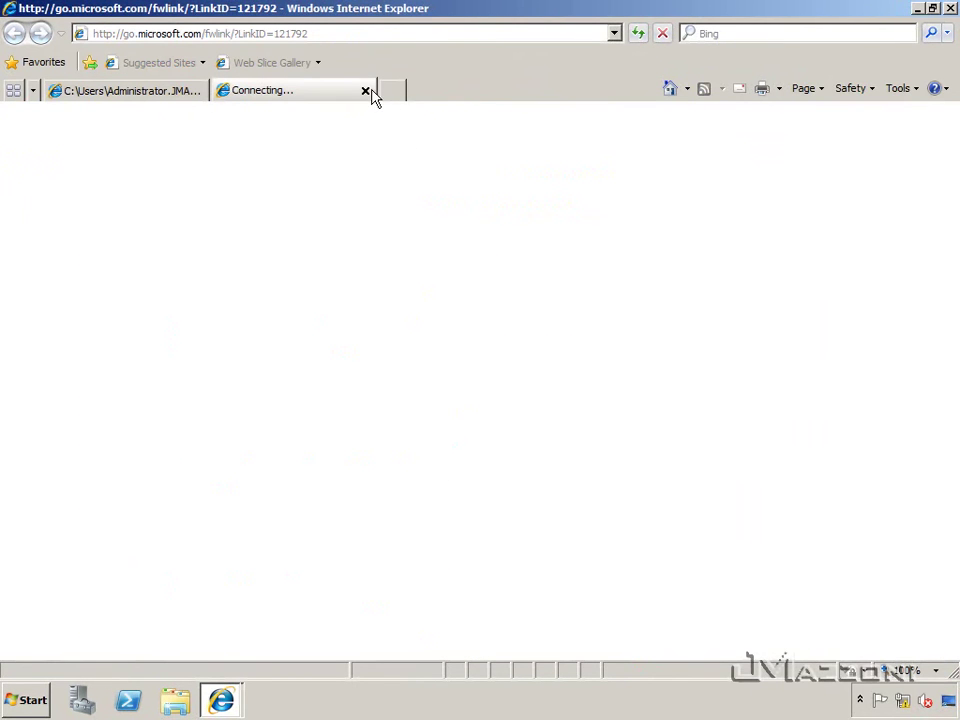
{"action": "left_click", "coordinate": [366, 91]}
Step: Examine the firewall rules and service startup modes stored in the policy XML, and close the browser
{"action": "left_click_drag", "start_coordinate": [949, 125], "coordinate": [953, 164]}
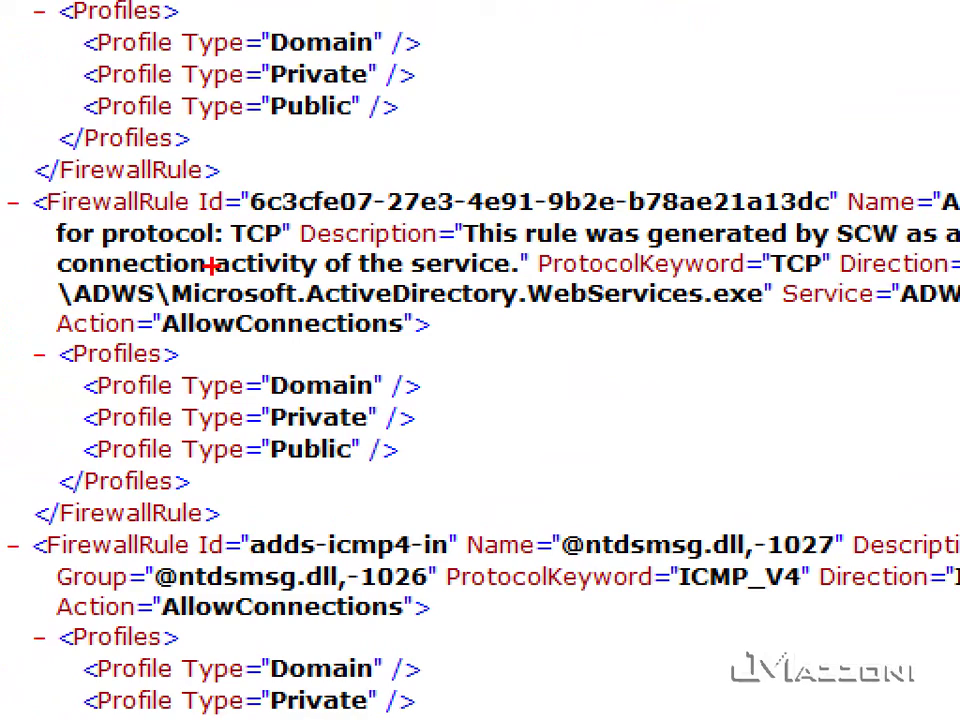
{"action": "mouse_move", "coordinate": [36, 193]}
{"action": "left_mouse_down"}
{"action": "mouse_move", "coordinate": [56, 221]}
{"action": "mouse_move", "coordinate": [574, 491]}
{"action": "mouse_move", "coordinate": [625, 495]}
{"action": "left_mouse_up"}
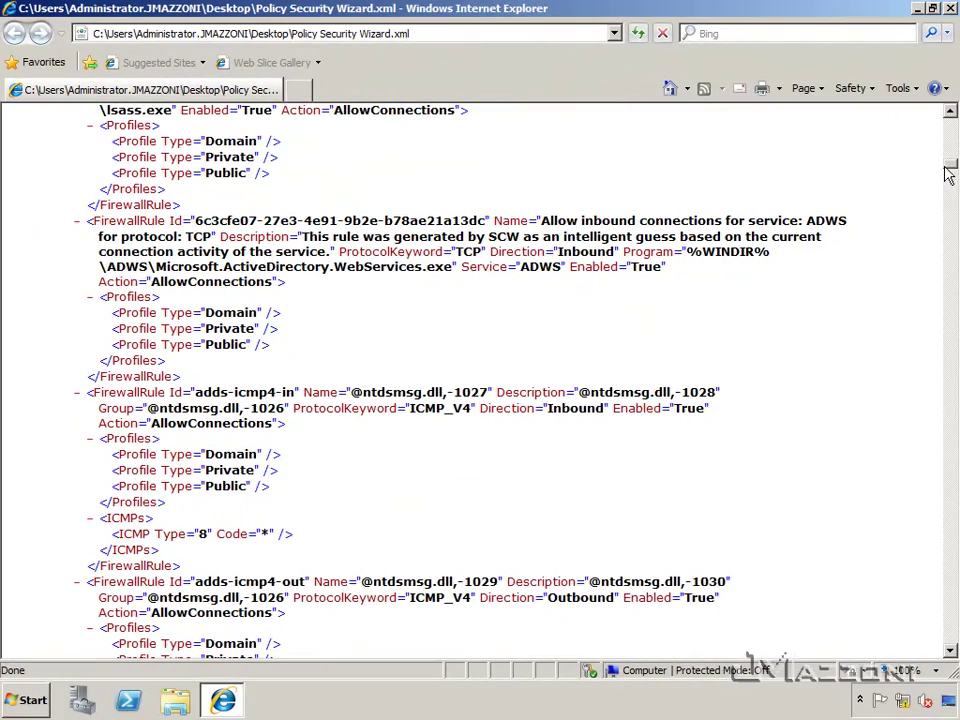
{"action": "left_click_drag", "start_coordinate": [948, 173], "coordinate": [949, 154]}
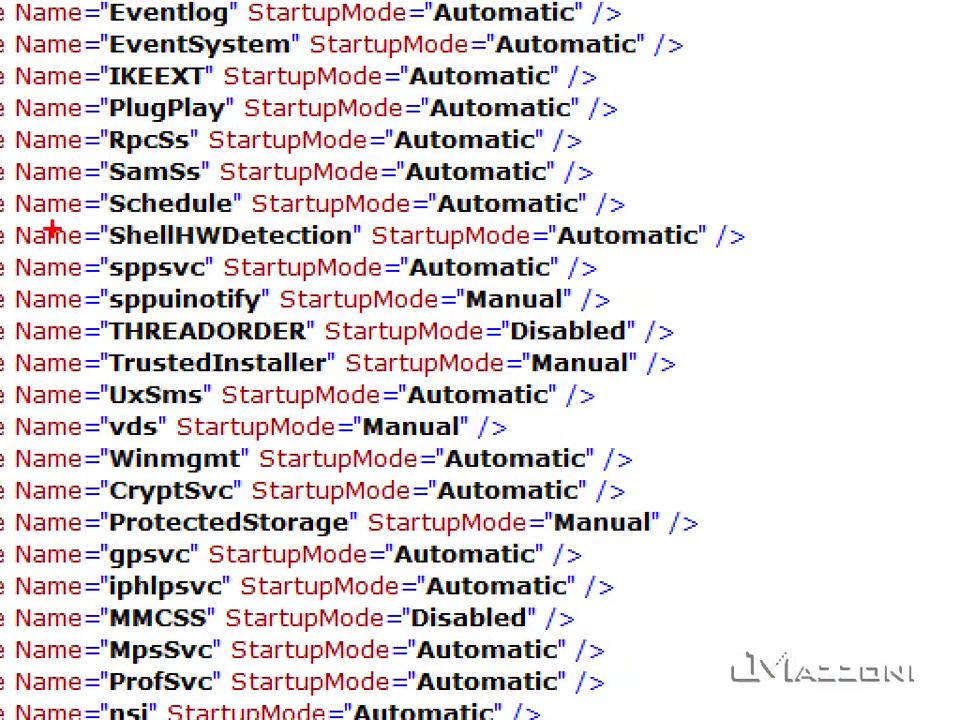
{"action": "left_click_drag", "start_coordinate": [132, 257], "coordinate": [683, 622]}
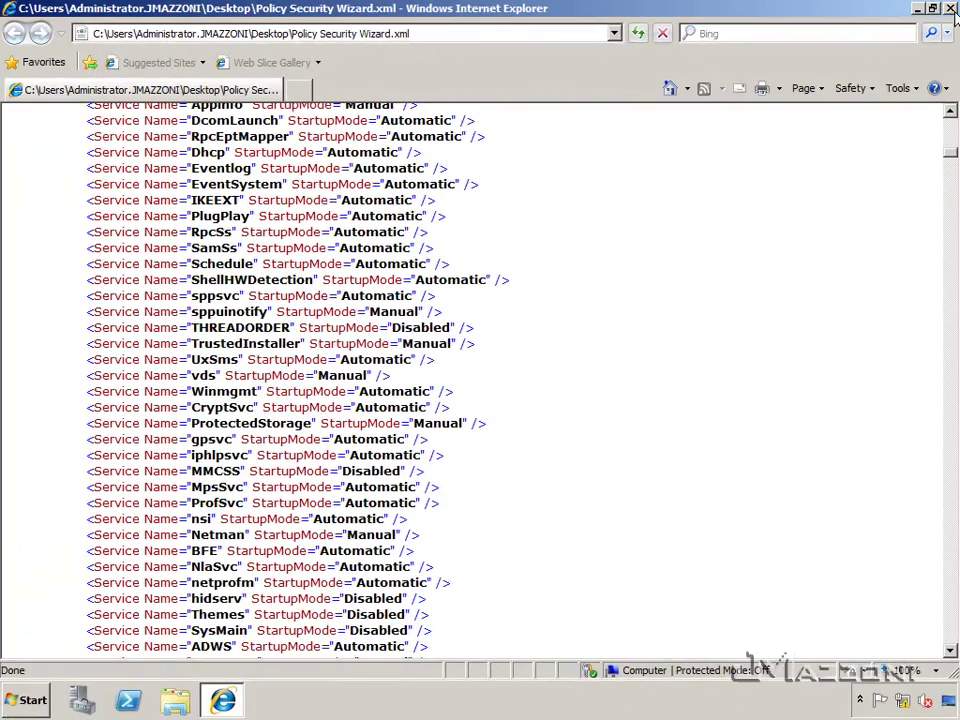
{"action": "left_click", "coordinate": [951, 9]}
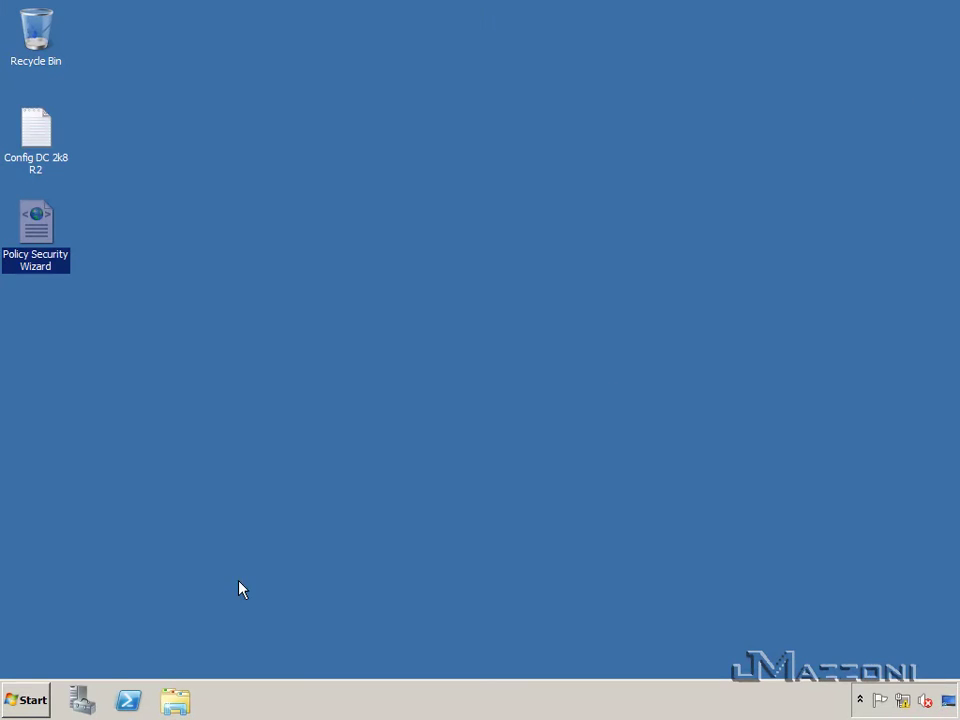
Step: Restart the Security Configuration Wizard, choose to apply an existing security policy, load Policy Security Wizard.xml from the Desktop, and continue to server selection
{"action": "left_click", "coordinate": [38, 697]}
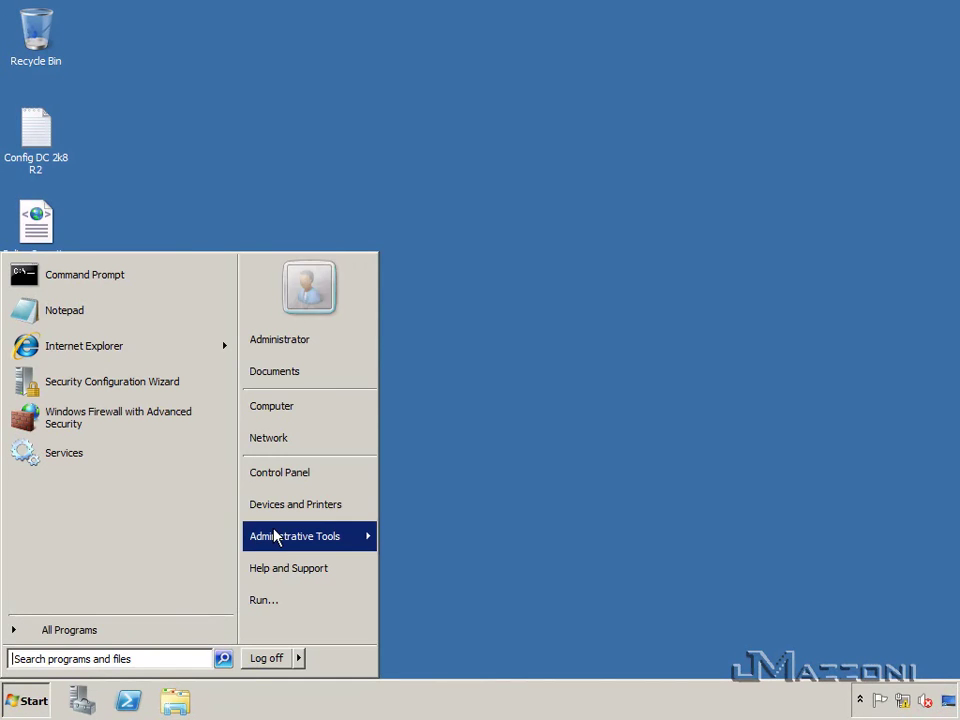
{"action": "mouse_move", "coordinate": [285, 538]}
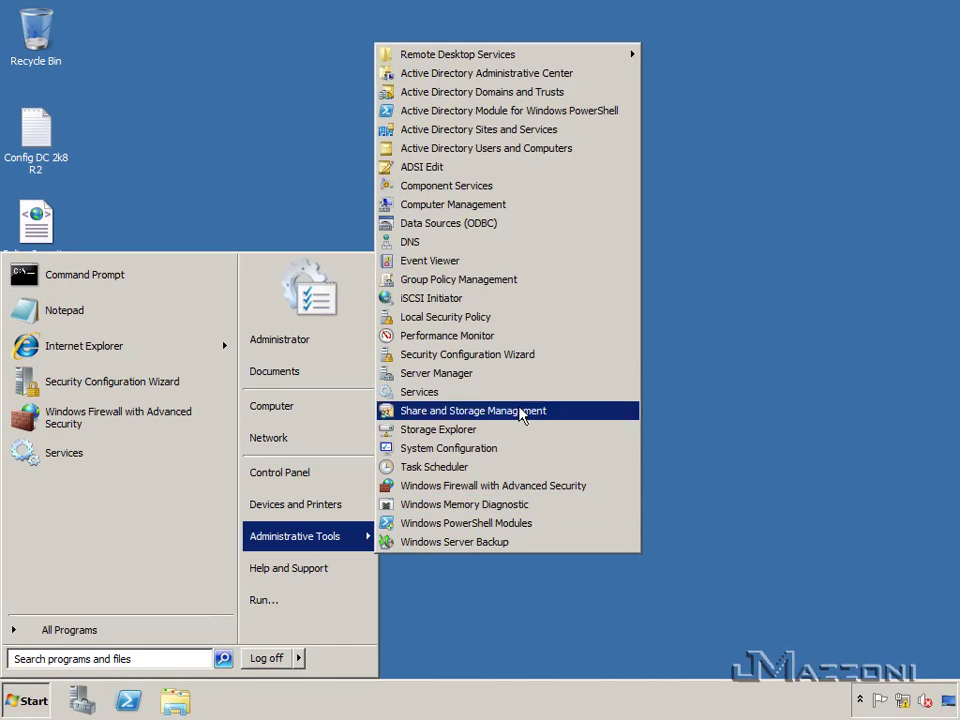
{"action": "left_click", "coordinate": [521, 357]}
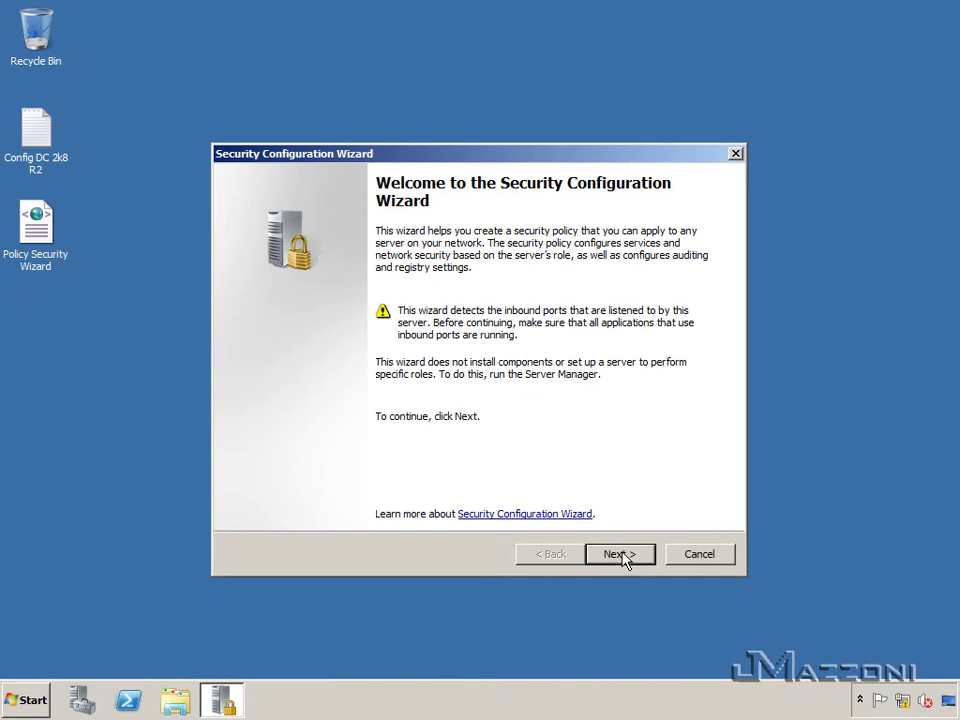
{"action": "left_click", "coordinate": [621, 556]}
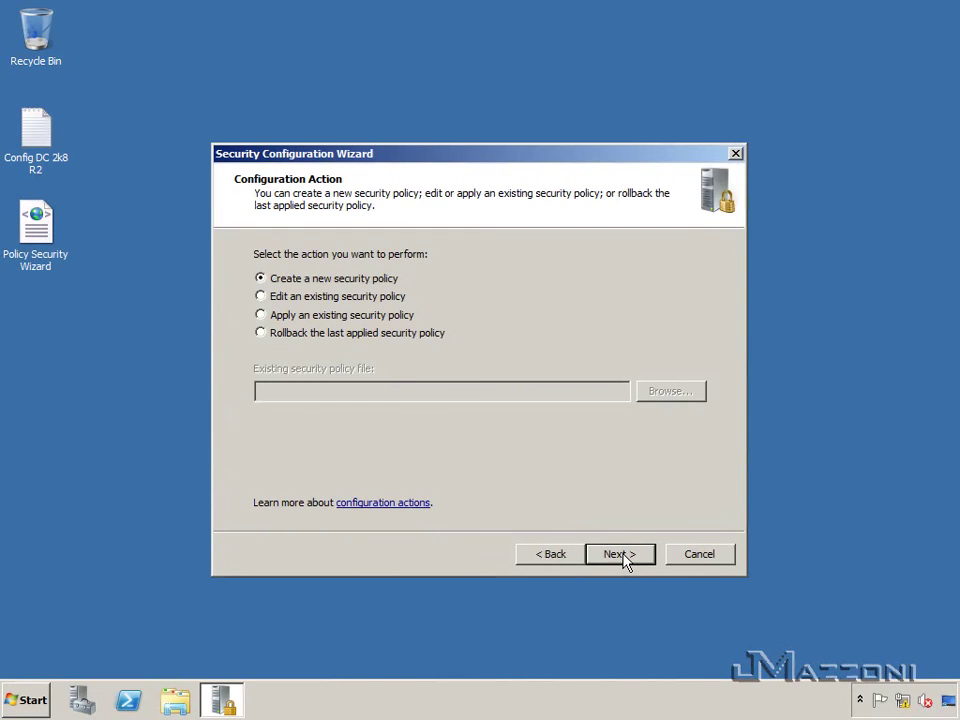
{"action": "left_click", "coordinate": [397, 318]}
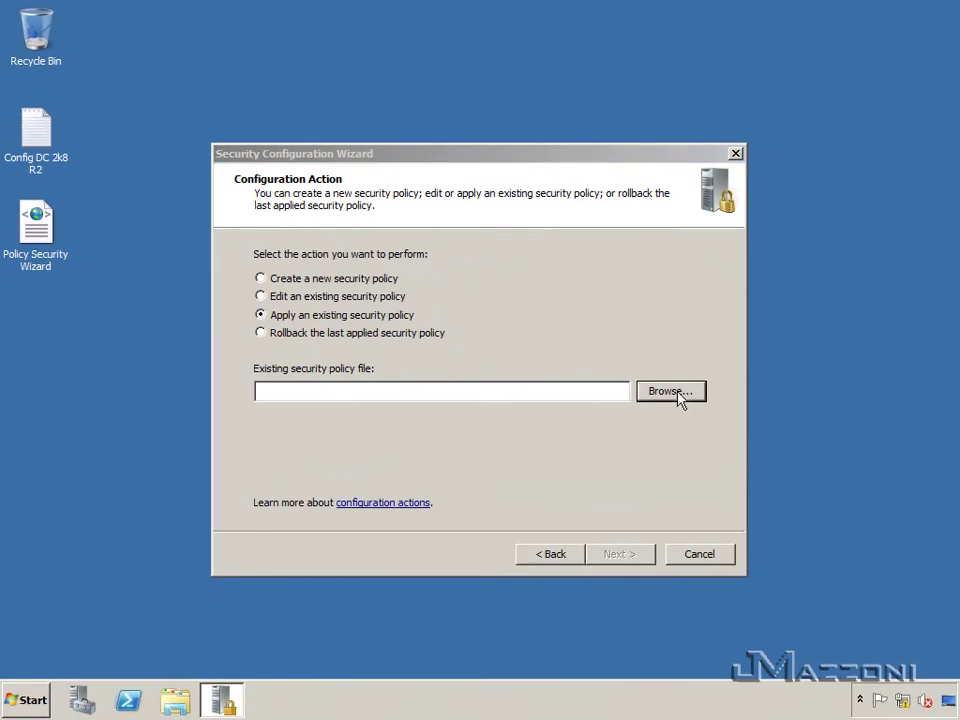
{"action": "left_click", "coordinate": [680, 391]}
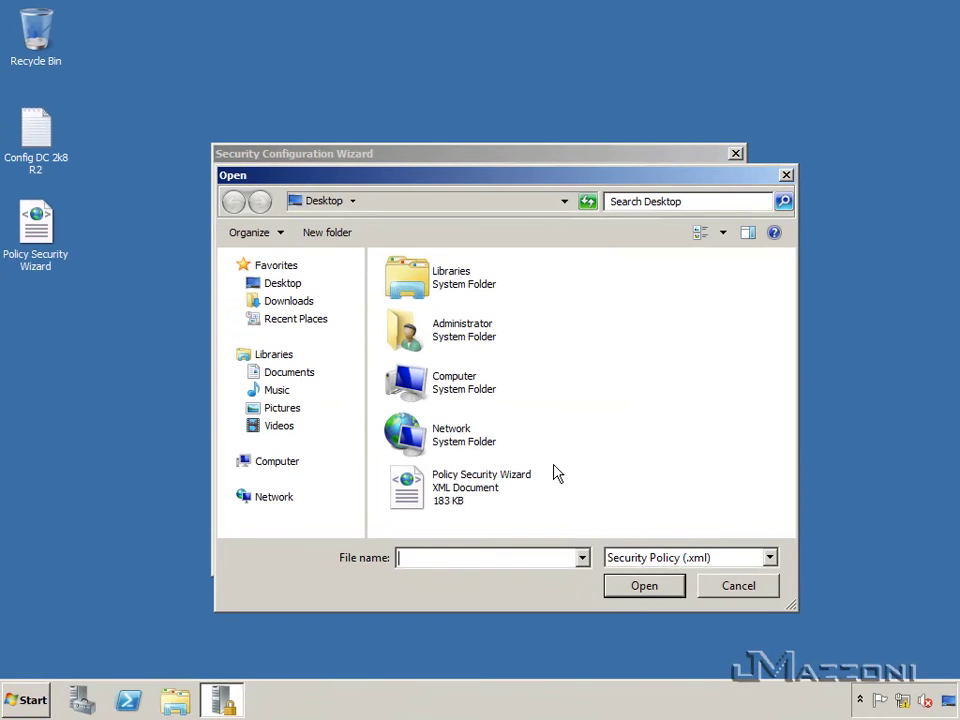
{"action": "left_click", "coordinate": [487, 487]}
{"action": "left_click", "coordinate": [644, 586]}
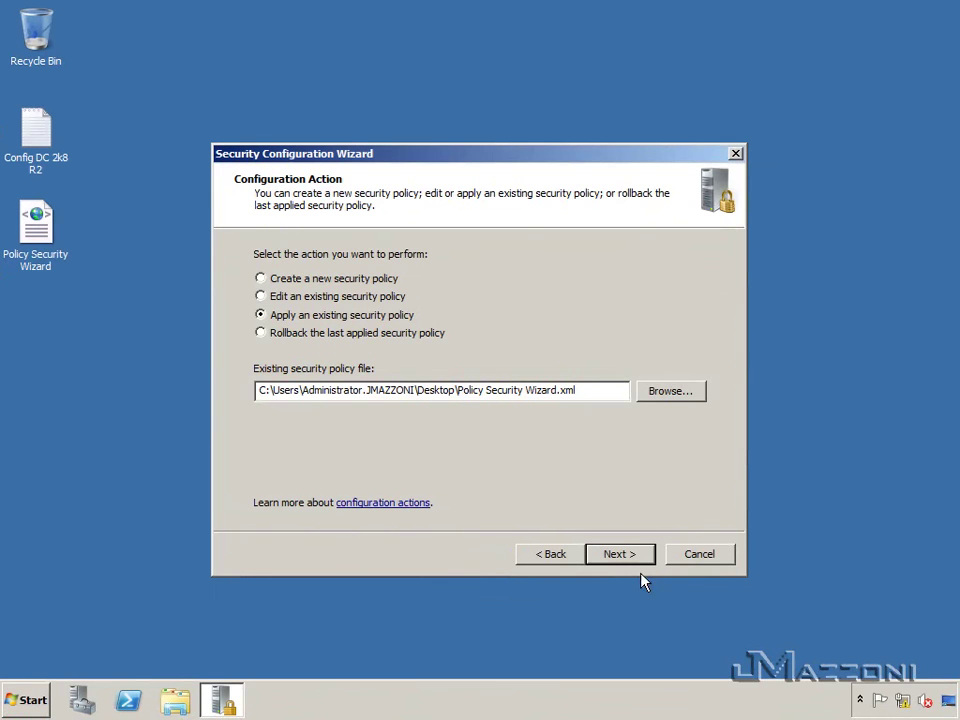
{"action": "left_click", "coordinate": [626, 558]}
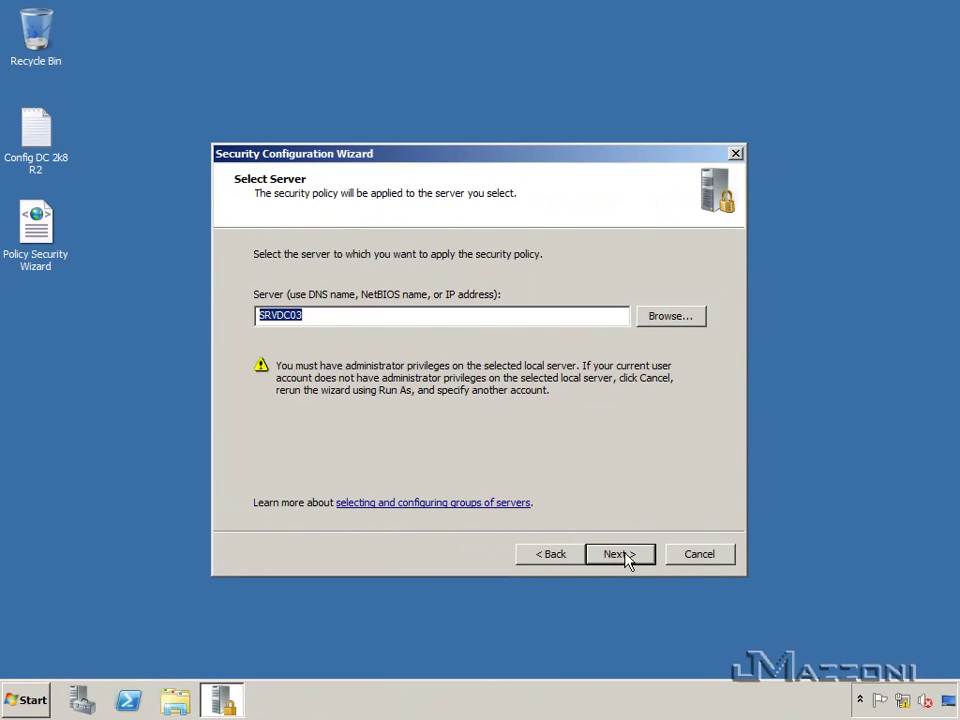
Step: Accept SRVDC03 as the target server, apply the loaded security policy to it, and finish the wizard
{"action": "left_click", "coordinate": [626, 558]}
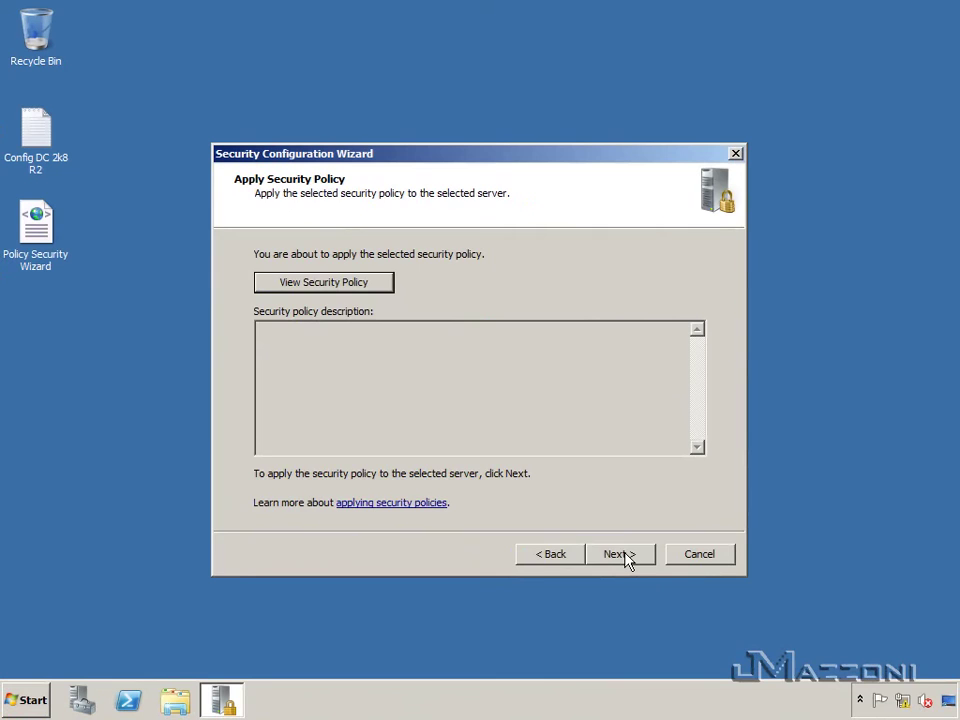
{"action": "left_click", "coordinate": [626, 558]}
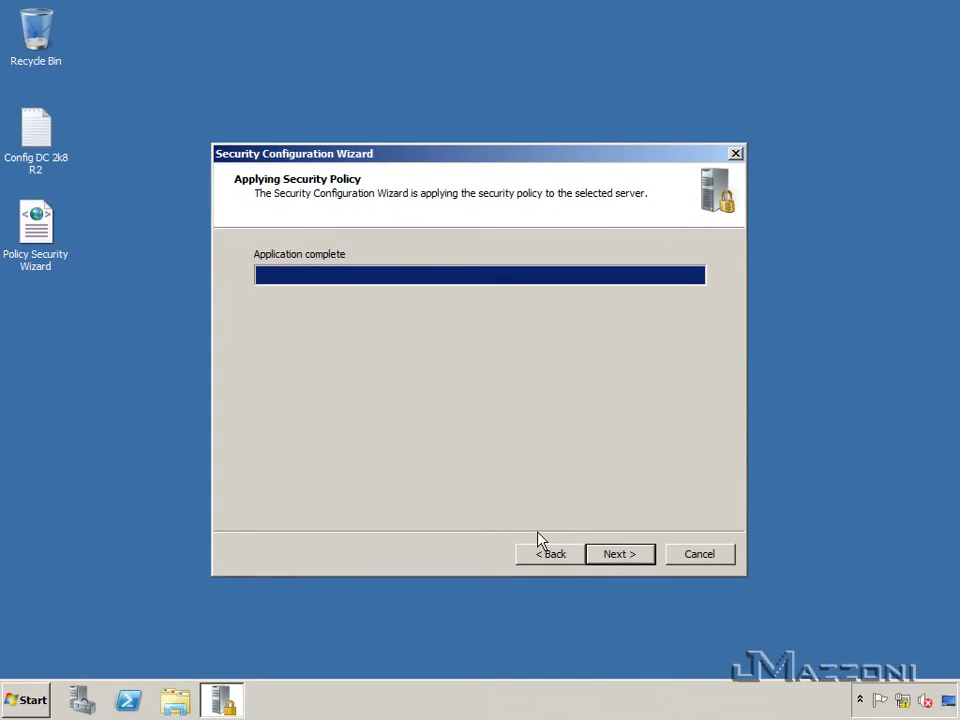
{"action": "left_click", "coordinate": [619, 556]}
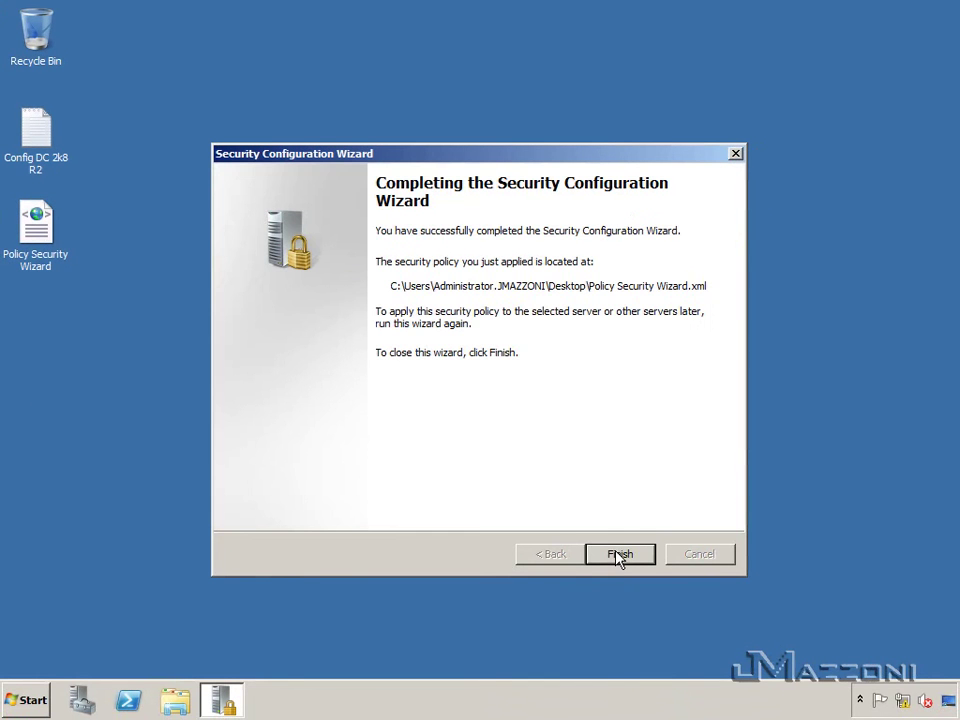
{"action": "left_click", "coordinate": [619, 556]}
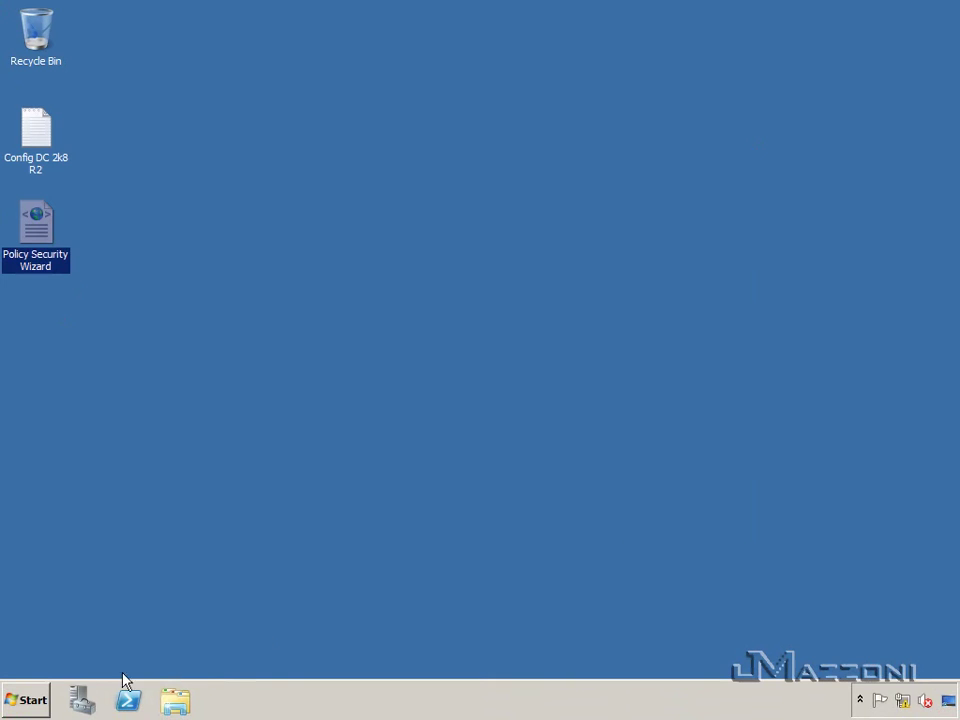
Step: Open Windows Firewall with Advanced Security, examine the inbound rules with the Actions pane hidden, and close it
{"action": "left_click", "coordinate": [38, 704]}
{"action": "left_click", "coordinate": [112, 430]}
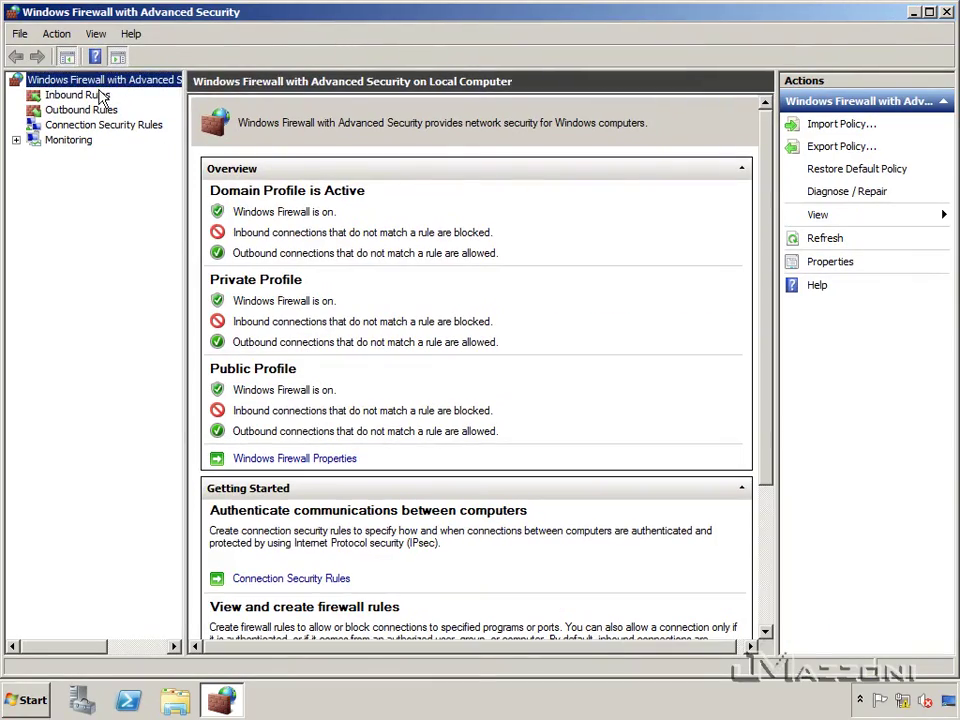
{"action": "left_click", "coordinate": [100, 95]}
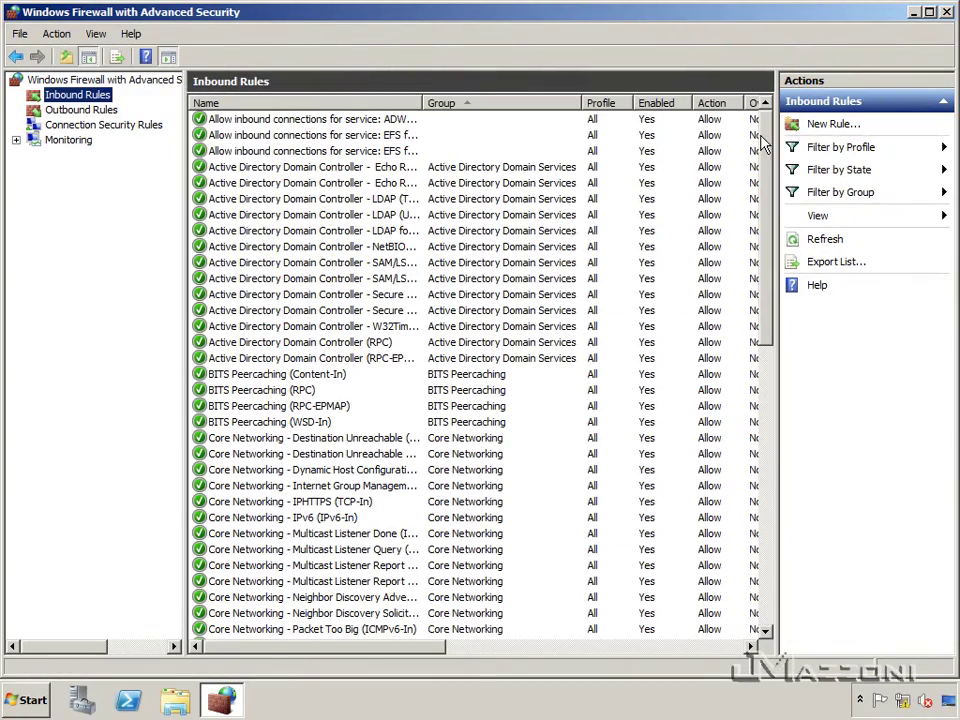
{"action": "left_click", "coordinate": [168, 57]}
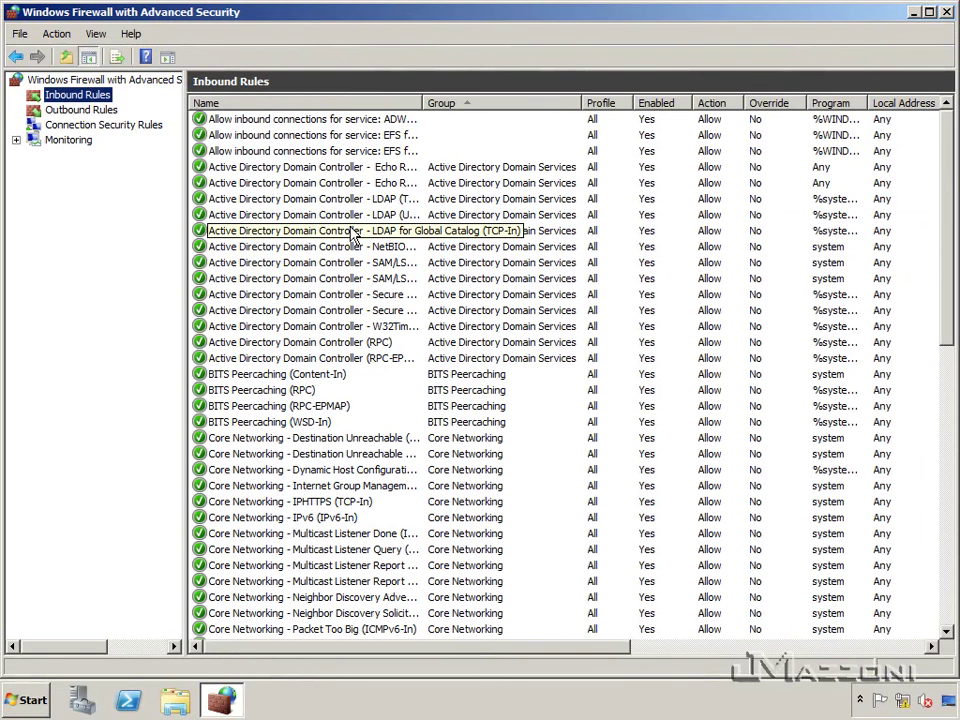
{"action": "left_click", "coordinate": [947, 14]}
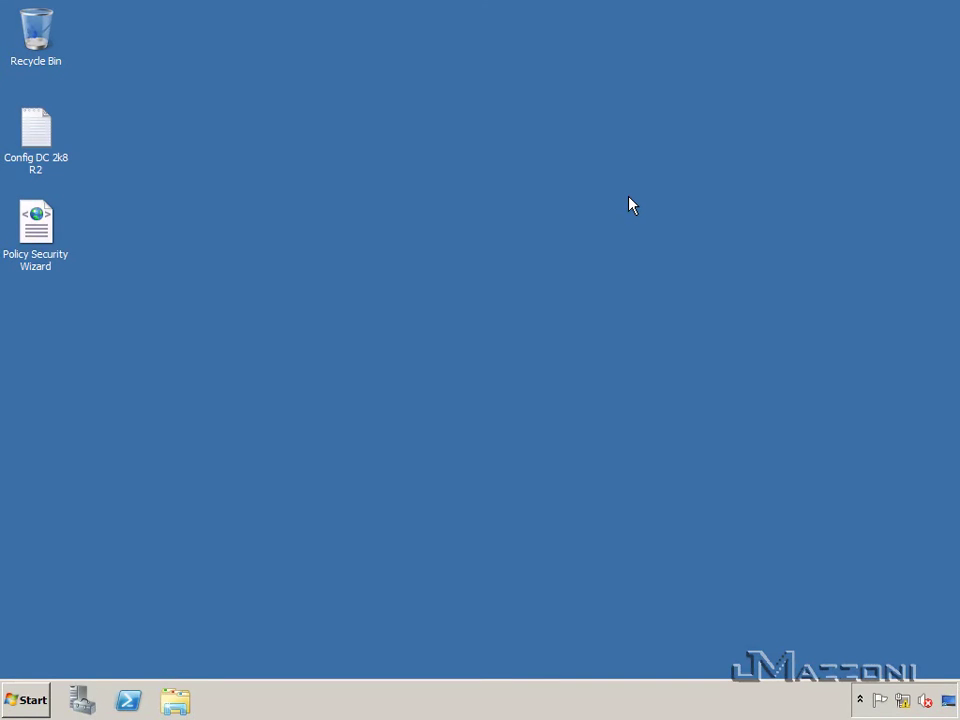